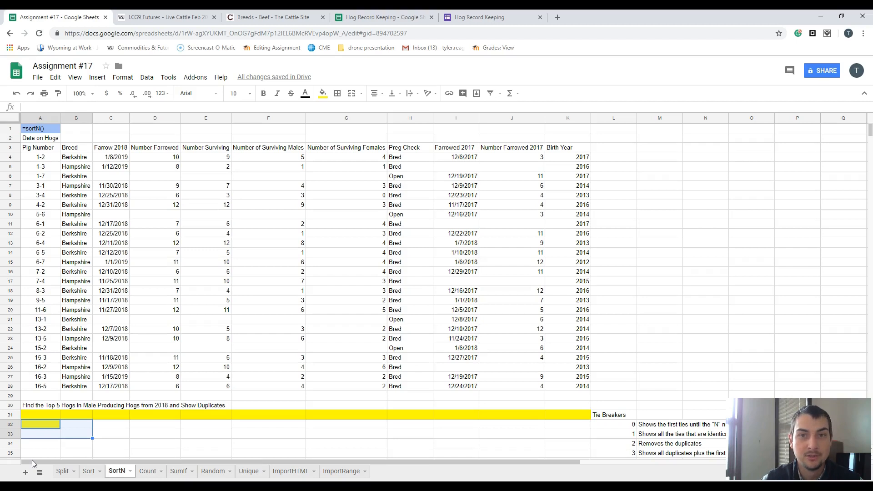
- Link A31 to the Pig Number heading with =A3 and fill it across to K31 to repeat all column headings
left_click(55, 413)
type("=")
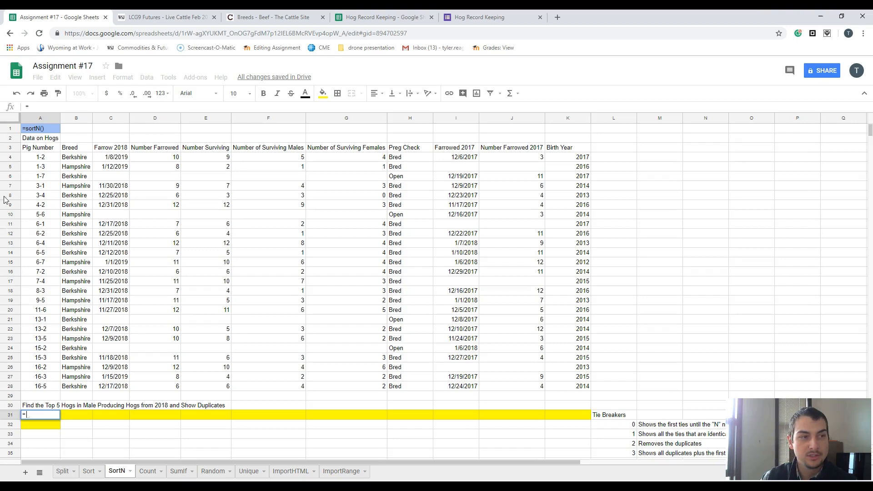
left_click(42, 150)
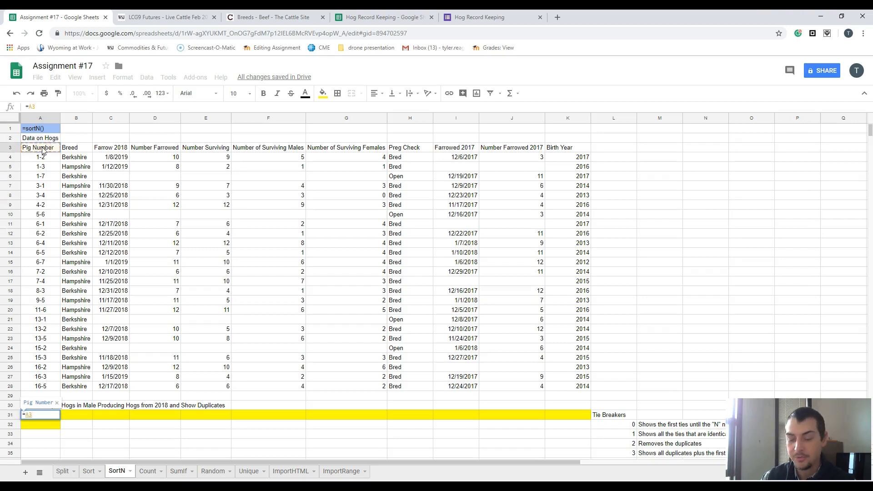
key("Return")
left_click(54, 416)
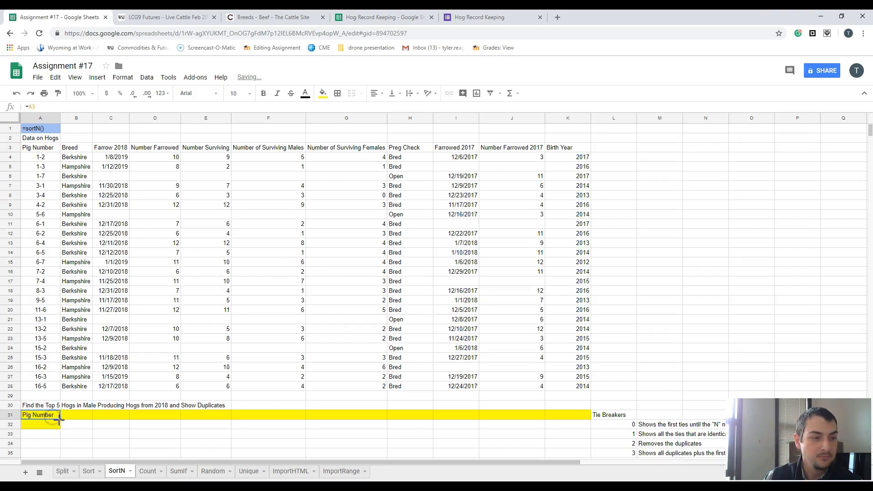
left_click_drag(61, 421, 577, 414)
left_click(39, 427)
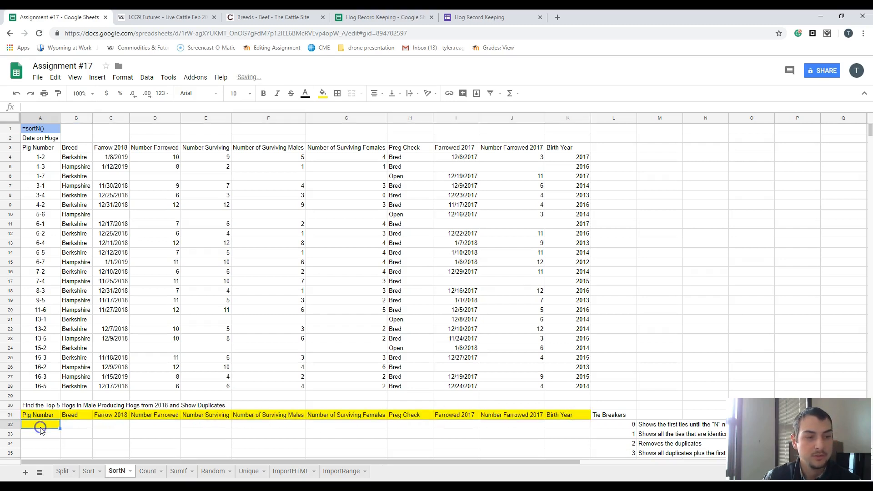
type("=sorn")
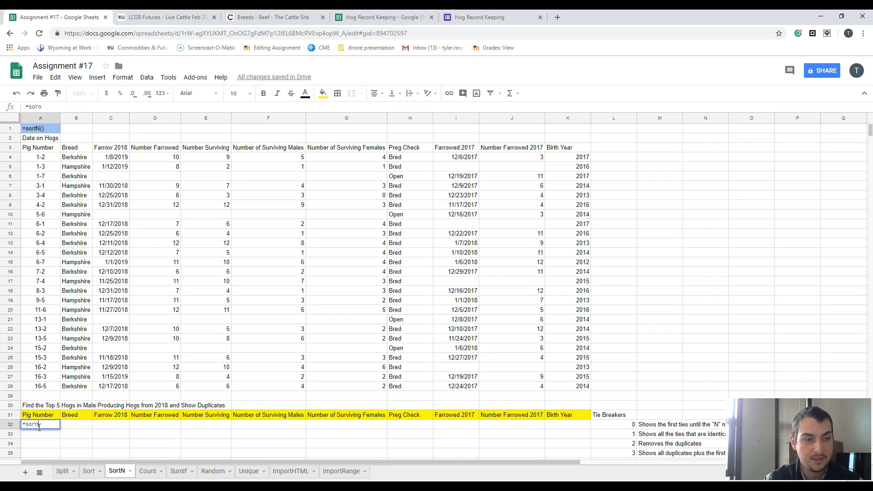
key("BackSpace")
type("tn")
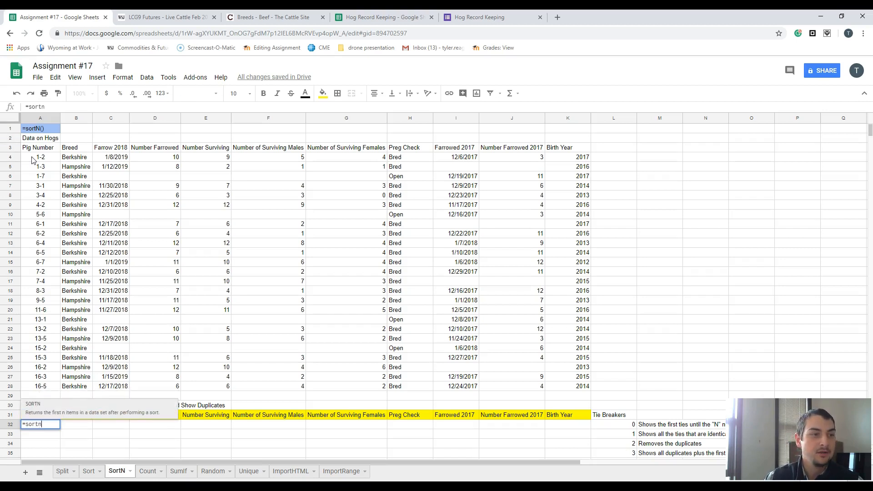
left_click_drag(32, 159, 37, 386)
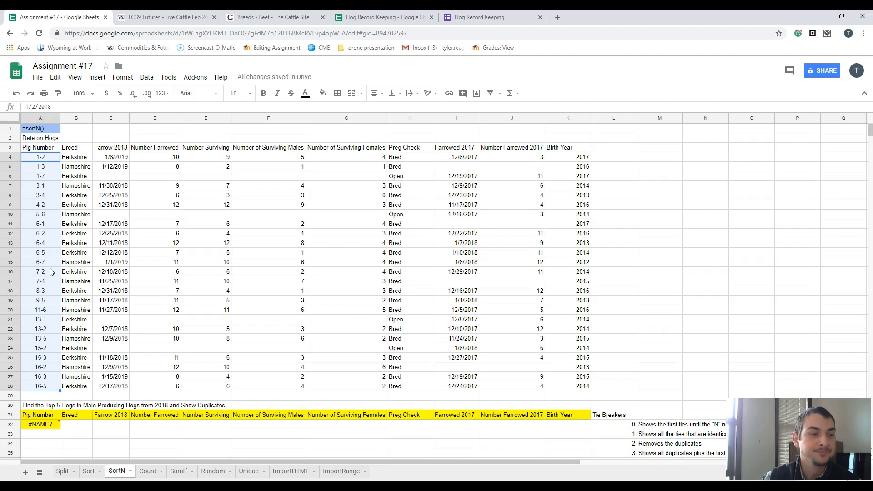
- Start a SORTN formula in A32 with the hog data A4:K28 as its range
left_click(42, 426)
type("=sortn")
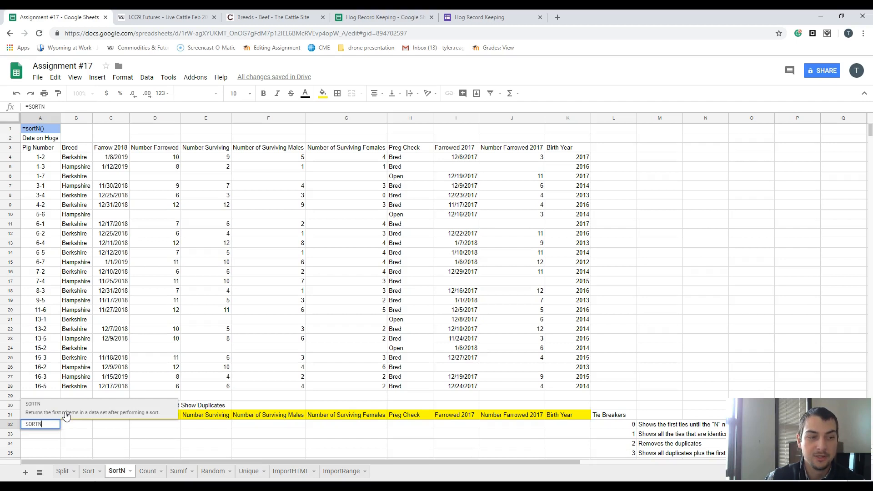
type("(")
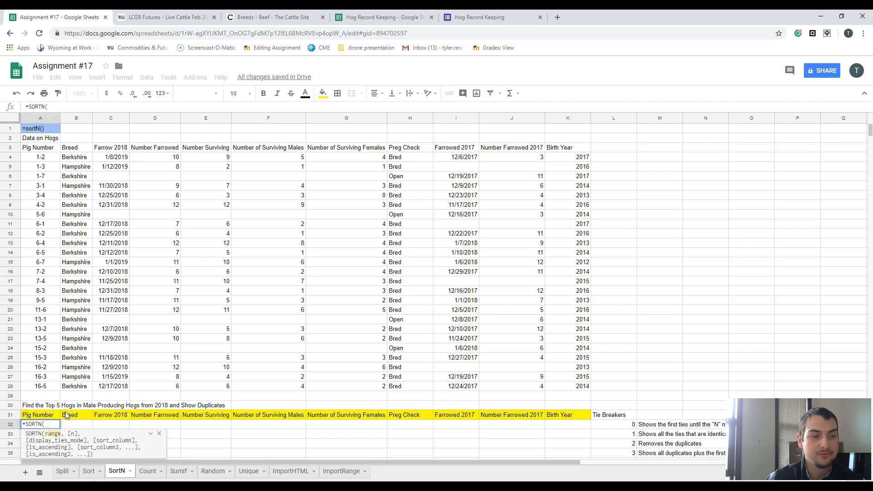
scroll(93, 360, "down", 2)
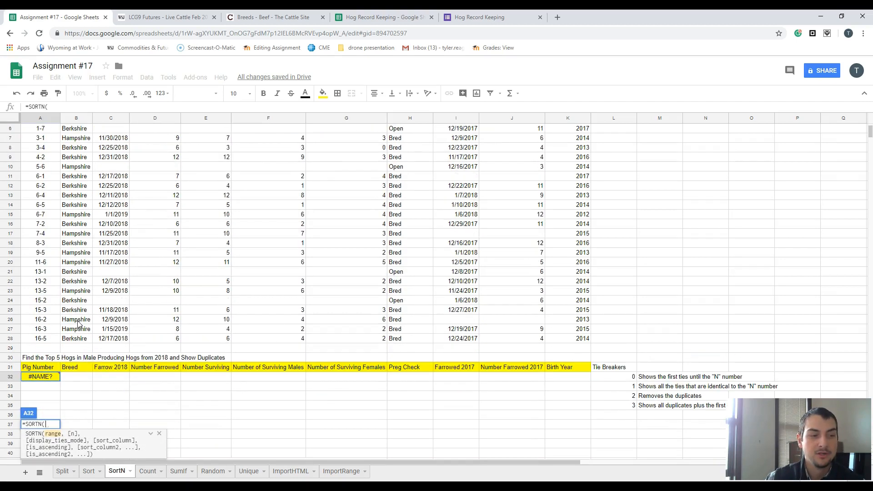
scroll(50, 221, "up", 3)
left_click_drag(35, 160, 576, 389)
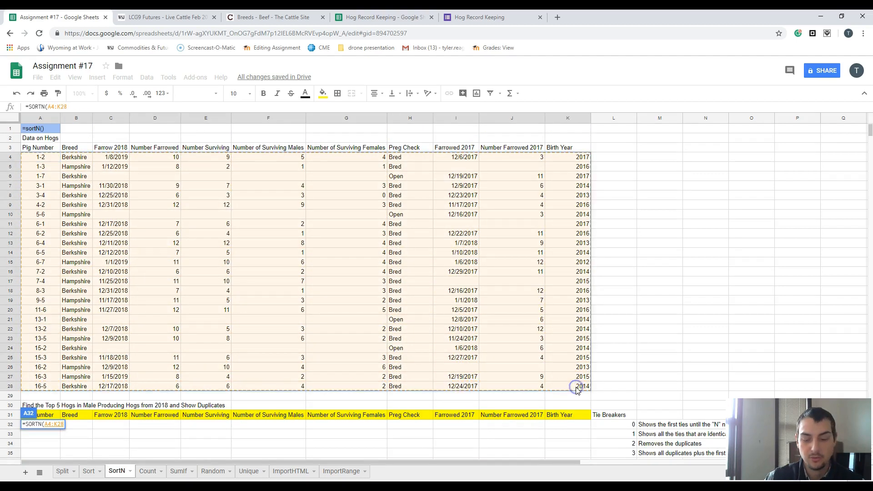
type(",")
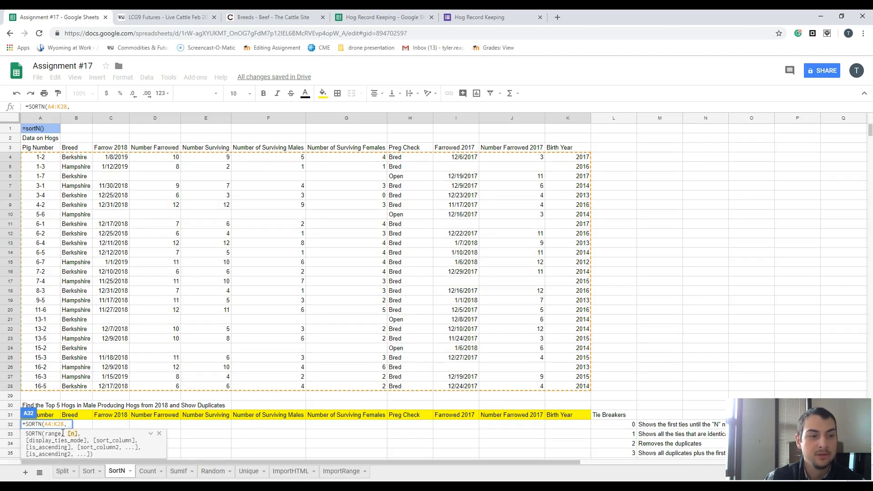
- Give the SORTN formula 5 as the number of rows to return and 0 as the display ties mode
scroll(66, 422, "down", 1)
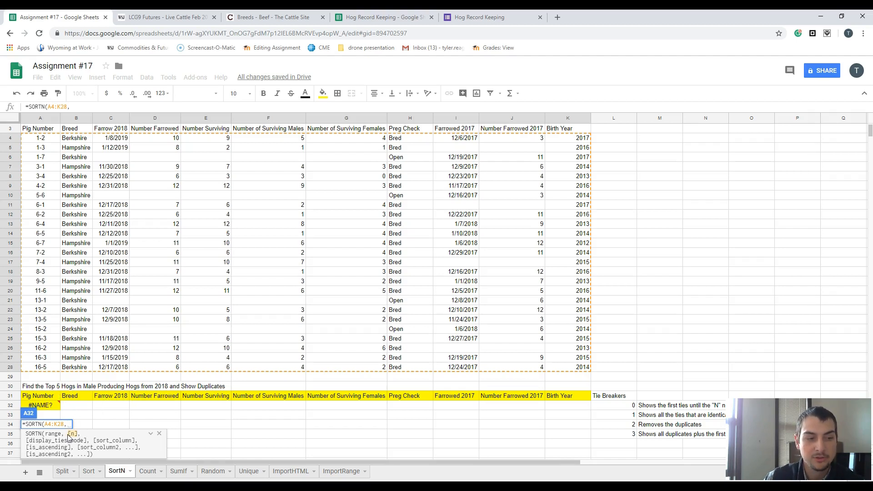
type("5")
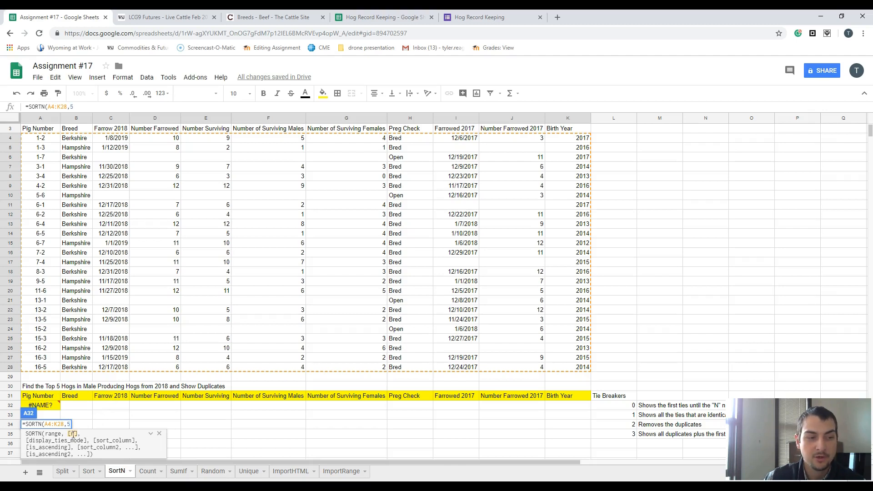
type(",")
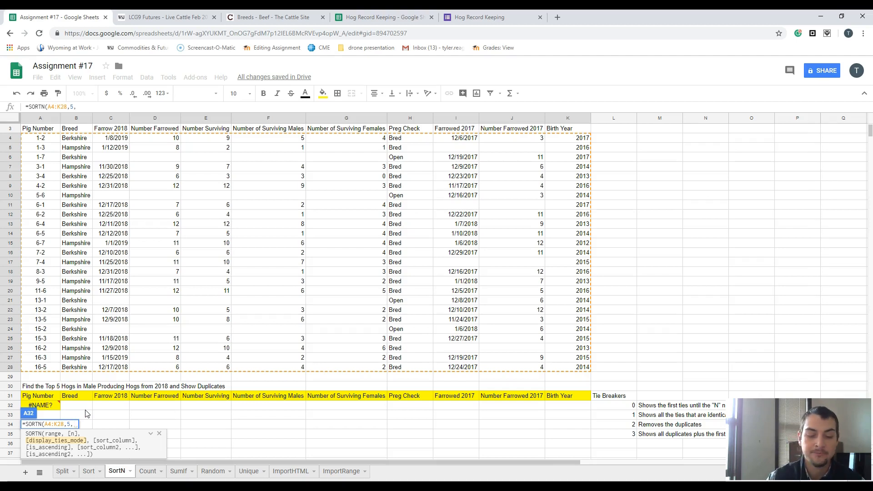
scroll(650, 384, "down", 2)
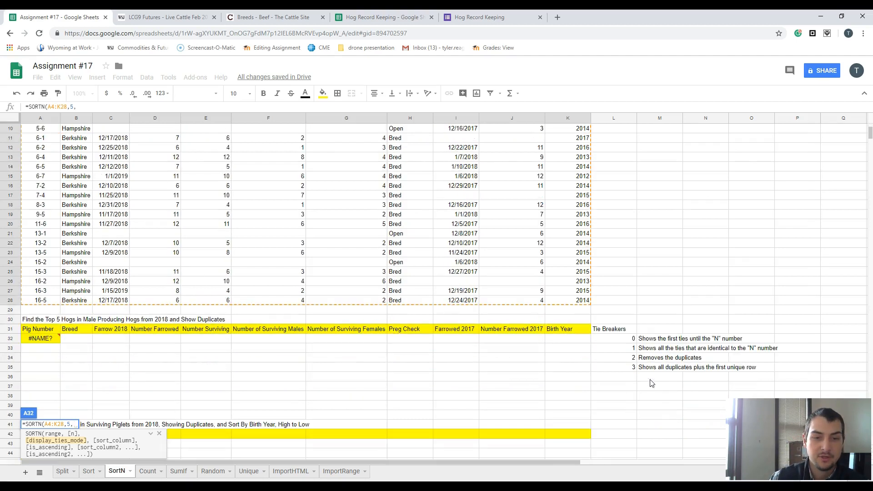
scroll(650, 384, "down", 2)
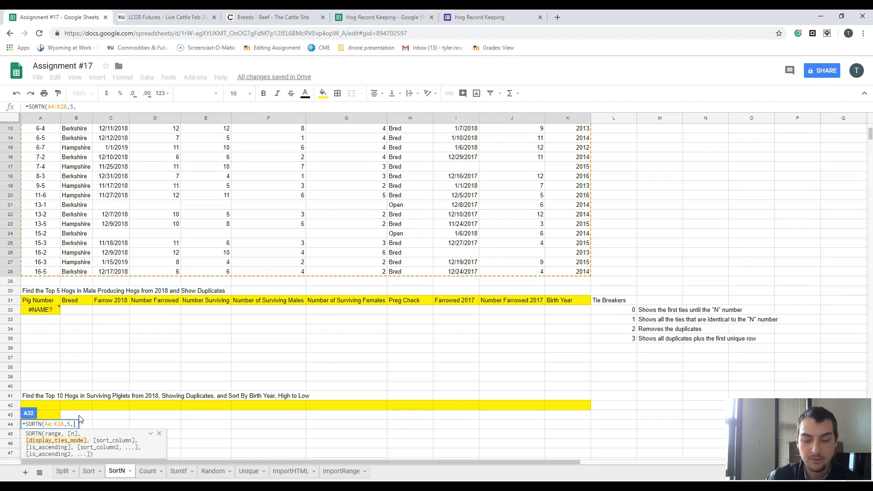
type("0")
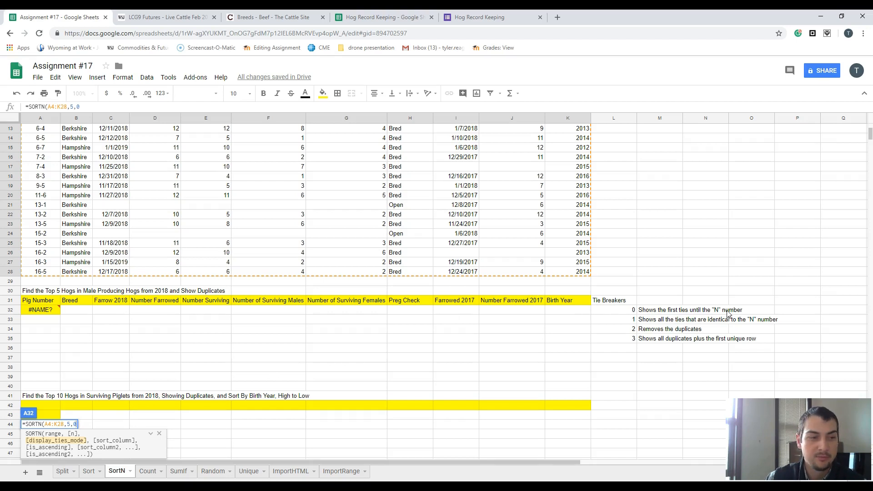
type(",")
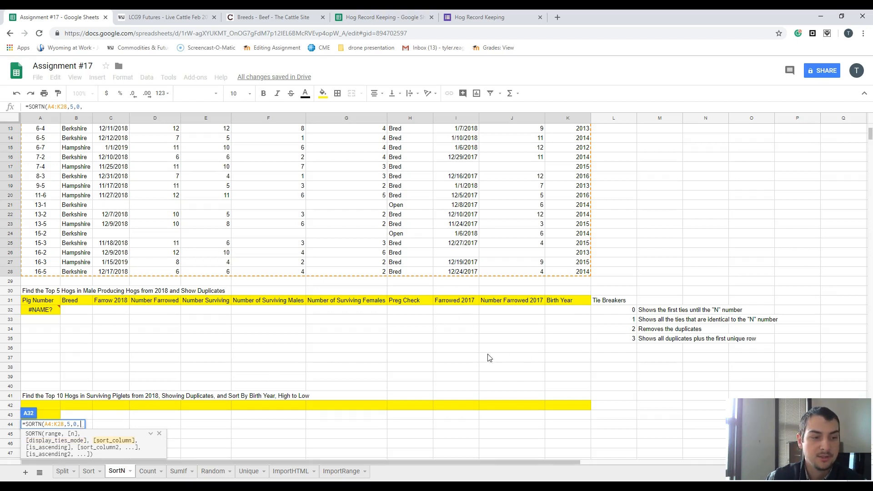
- Complete the SORTN formula with Number of Surviving Males F4:F28 as the sort column and False for descending order
scroll(369, 338, "up", 2)
scroll(127, 348, "up", 3)
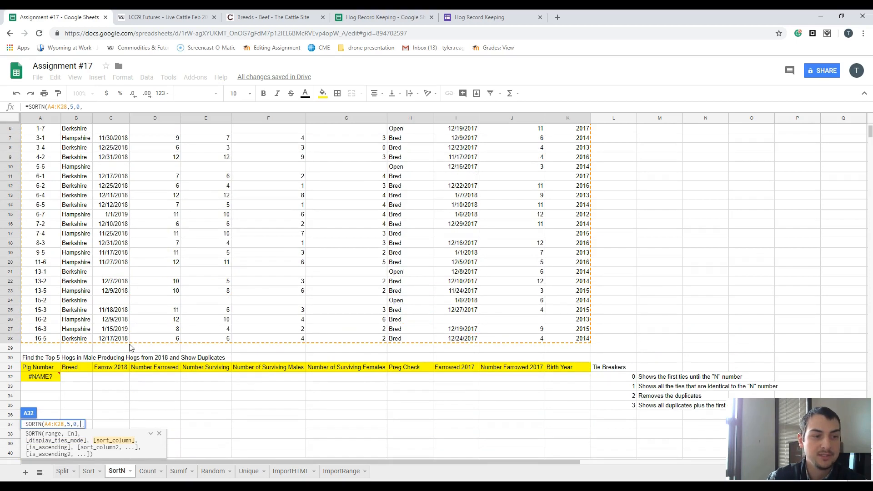
left_click_drag(268, 159, 257, 391)
type(",")
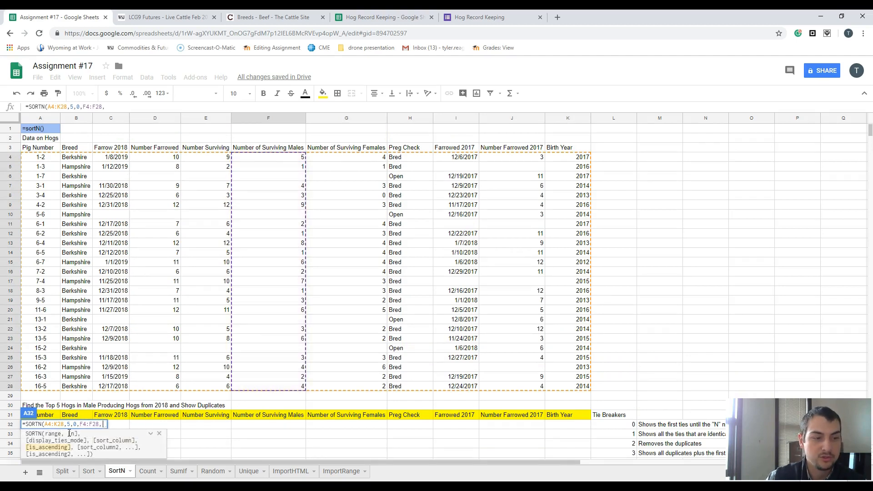
type("Fas")
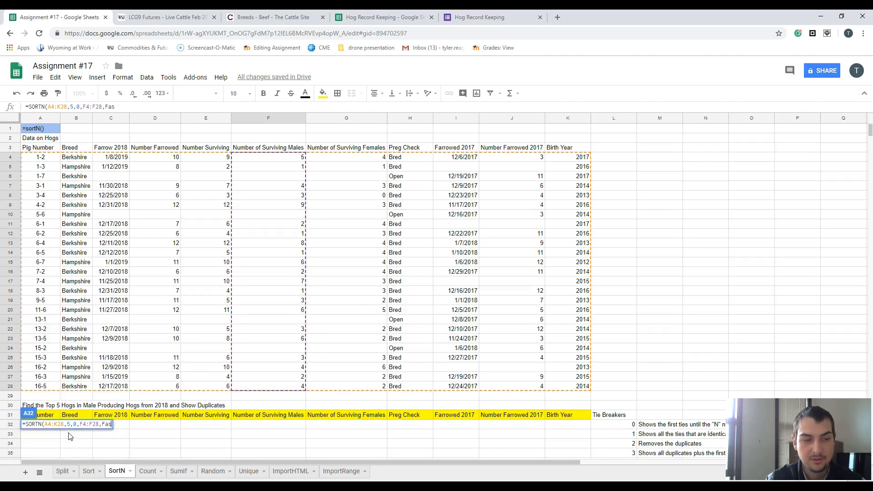
type("le")
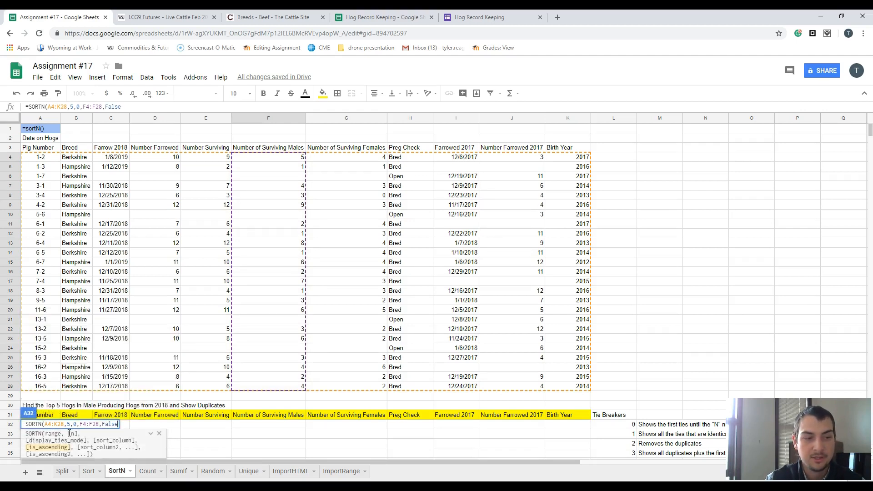
type(")")
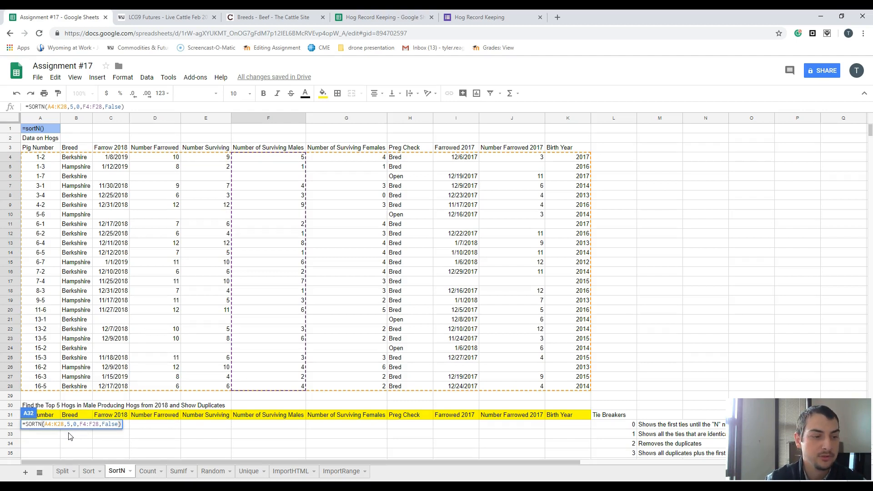
key("Return")
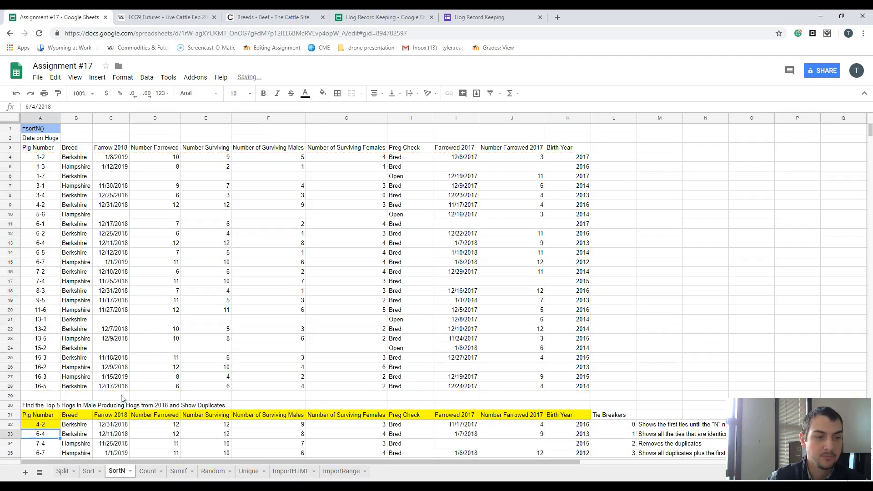
- Change the display ties mode in the A32 SORTN formula to 1 to include all ties with the fifth row
scroll(125, 398, "down", 3)
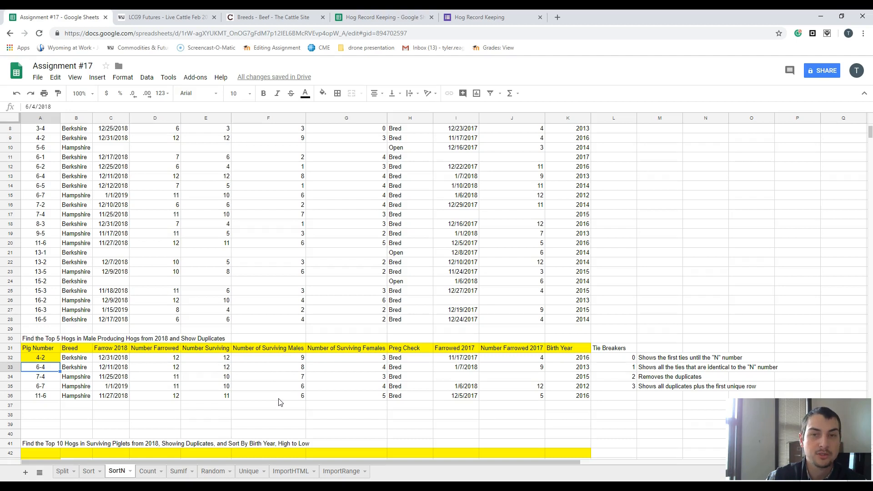
left_click(48, 357)
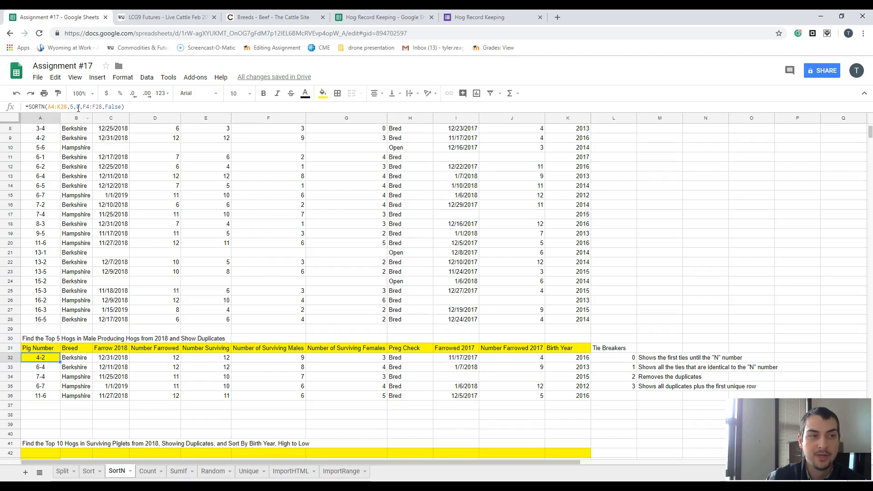
double_click(42, 358)
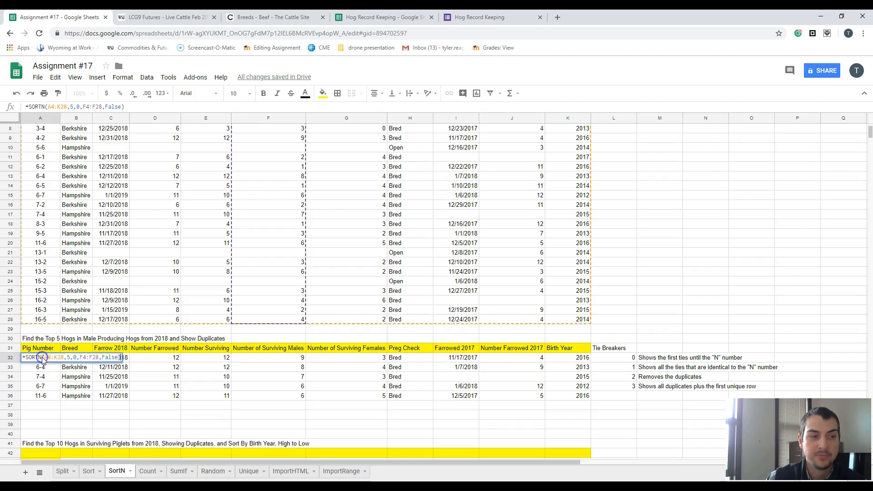
left_click(80, 358)
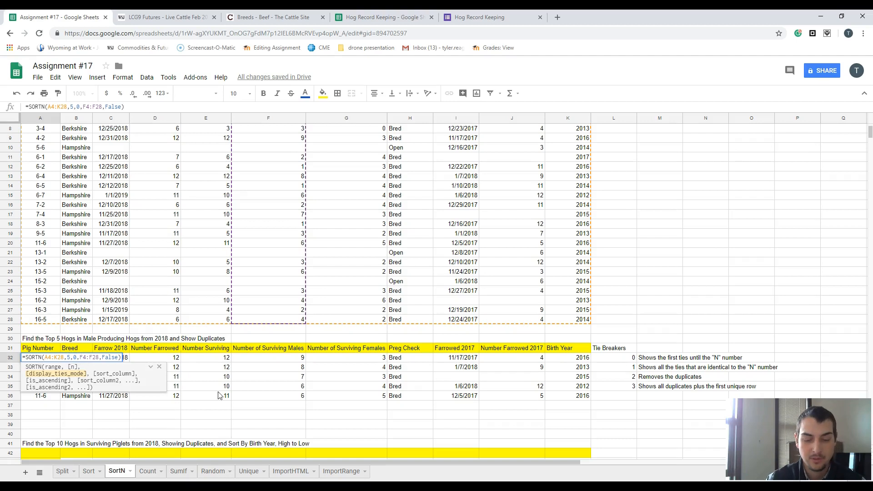
key("BackSpace")
type("1")
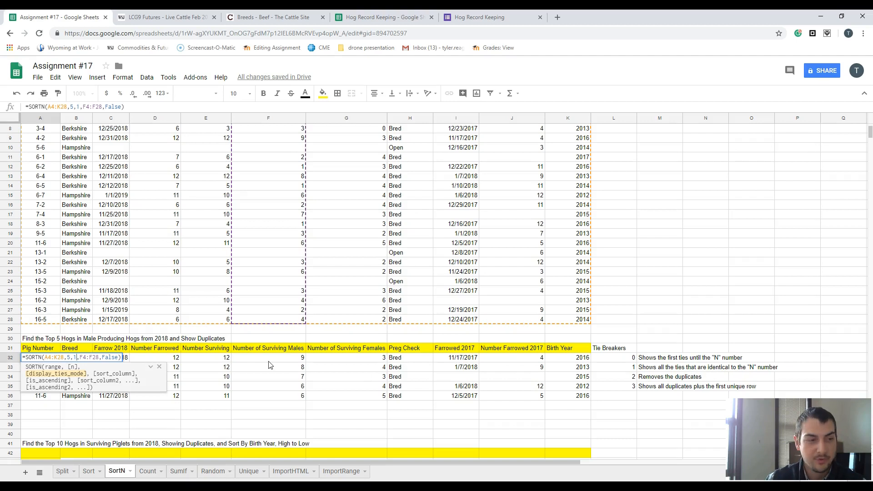
key("Return")
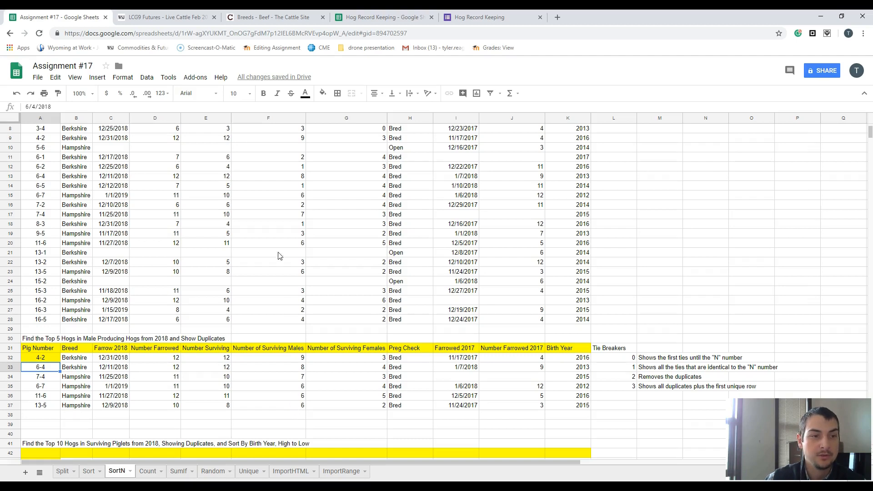
- Test the tie handling by setting the surviving males of pig 7-2 in F16 to 6, and restore the value to 2
left_click(289, 208)
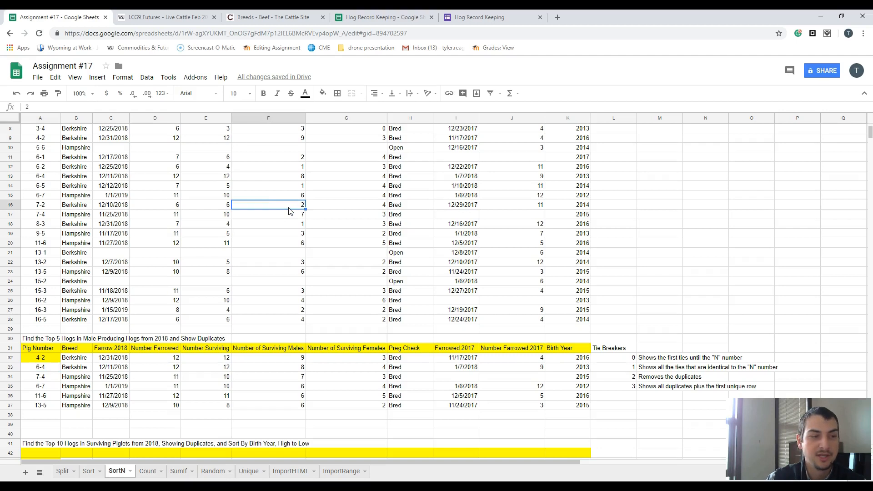
type("6")
key("Return")
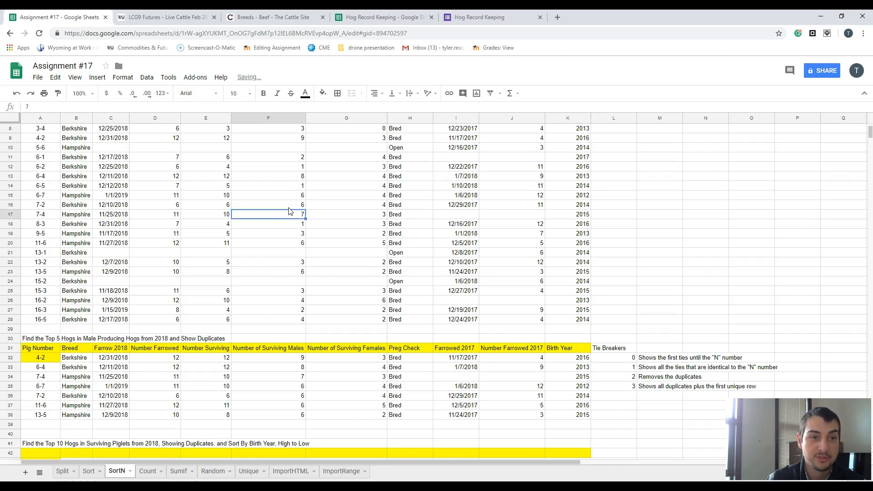
left_click(289, 207)
type("2")
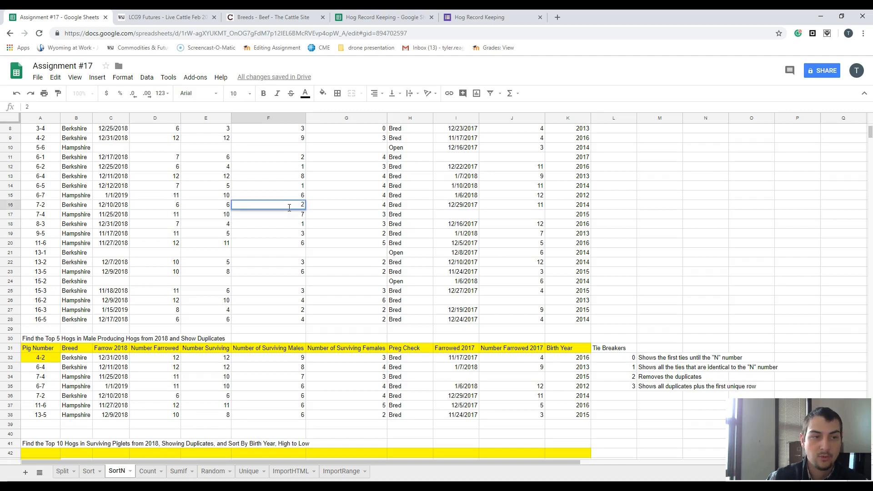
key("Return")
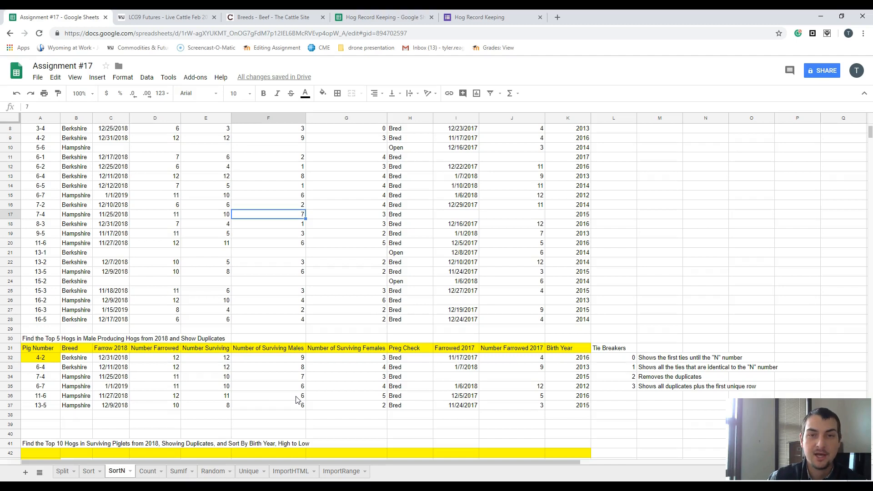
- Change the display ties mode in the A32 SORTN formula to 2 to remove duplicates
left_click_drag(298, 386, 291, 405)
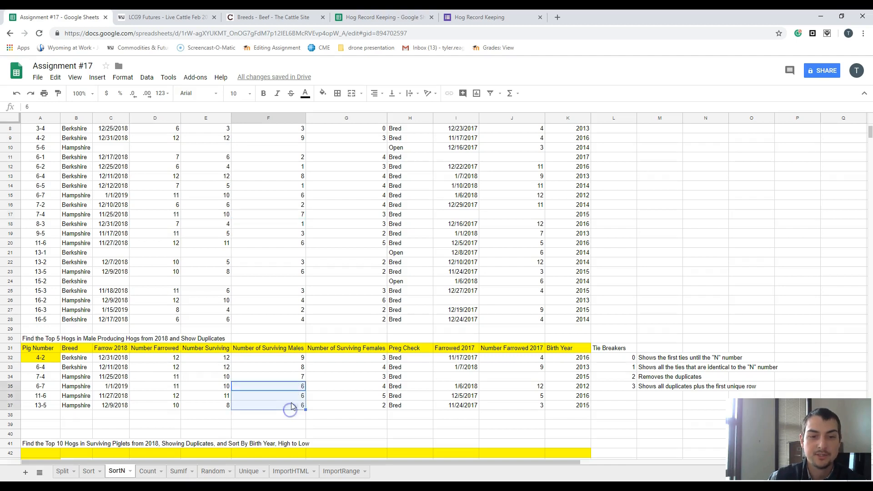
left_click(49, 357)
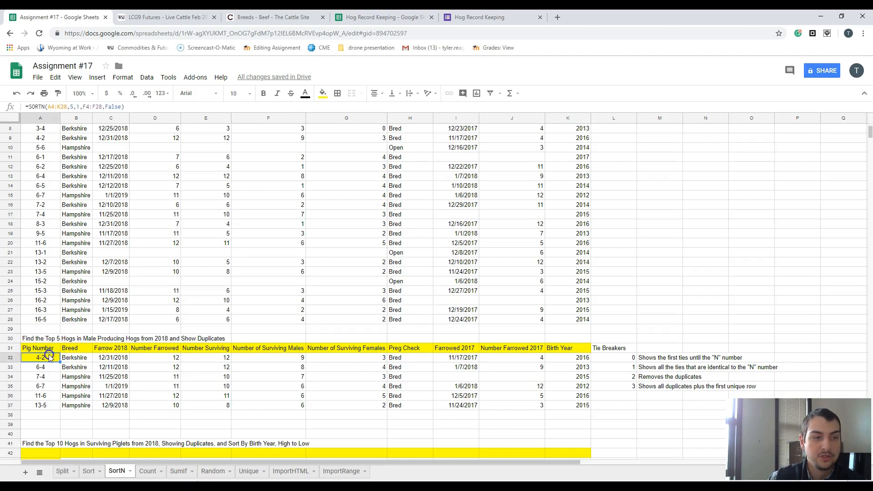
double_click(49, 357)
left_click(79, 357)
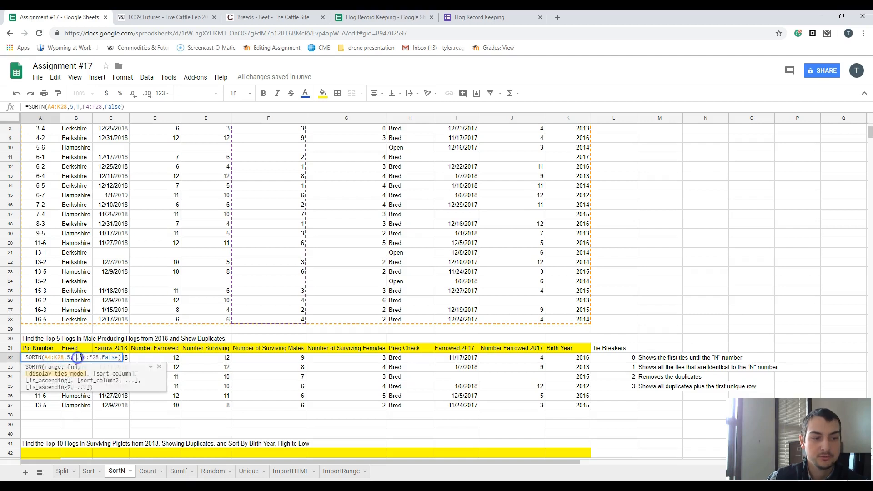
key("BackSpace")
type("2")
key("Return")
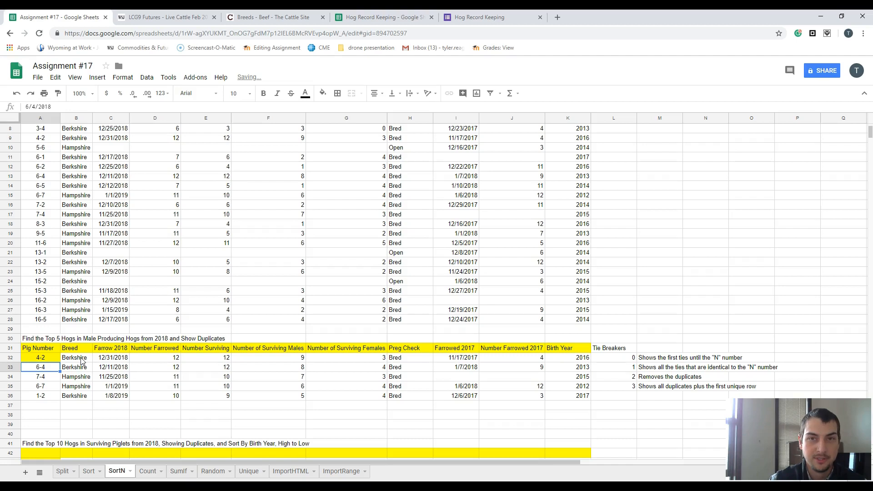
- Change the display ties mode in the A32 SORTN formula to 3 to show all duplicates plus the first unique rows
double_click(54, 359)
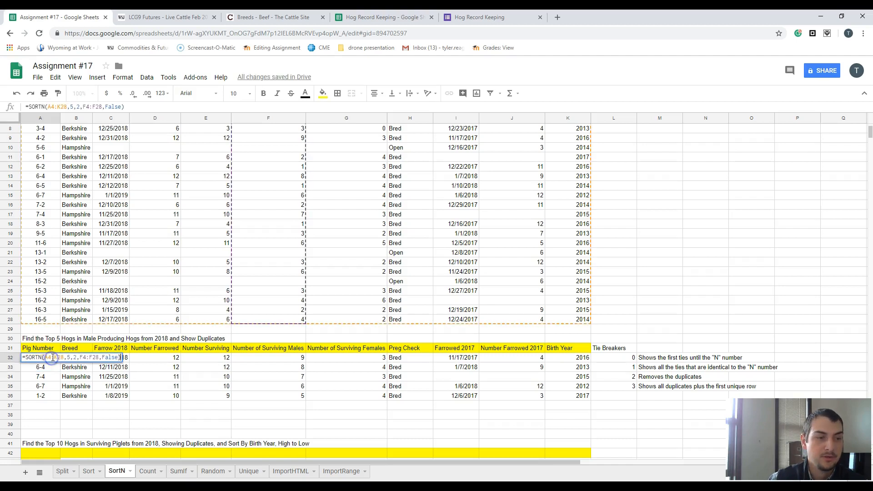
left_click(78, 358)
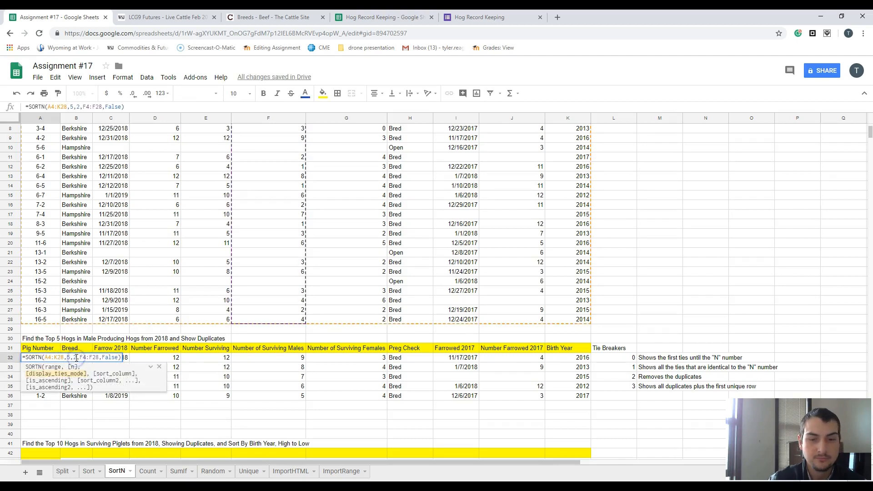
key("BackSpace")
type("3")
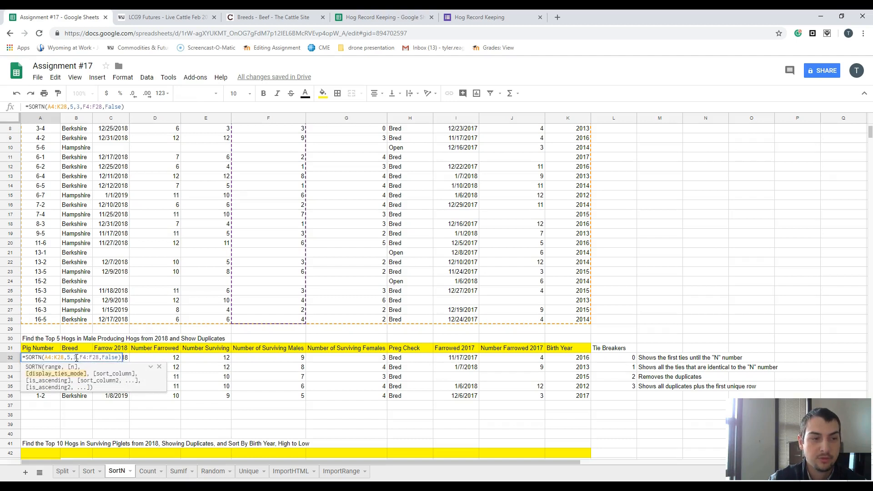
key("Return")
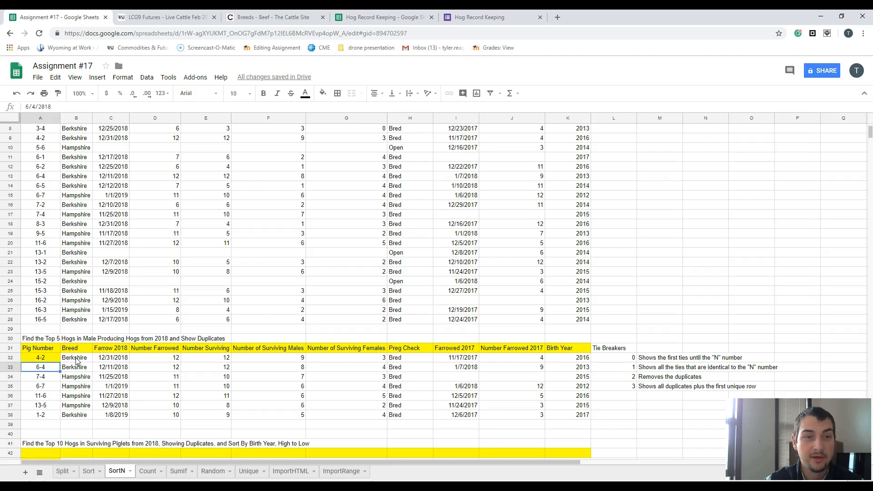
- Set the display ties mode in the A32 SORTN formula back to 1 and review the tied hogs in rows 35 to 37
left_click(48, 359)
double_click(49, 360)
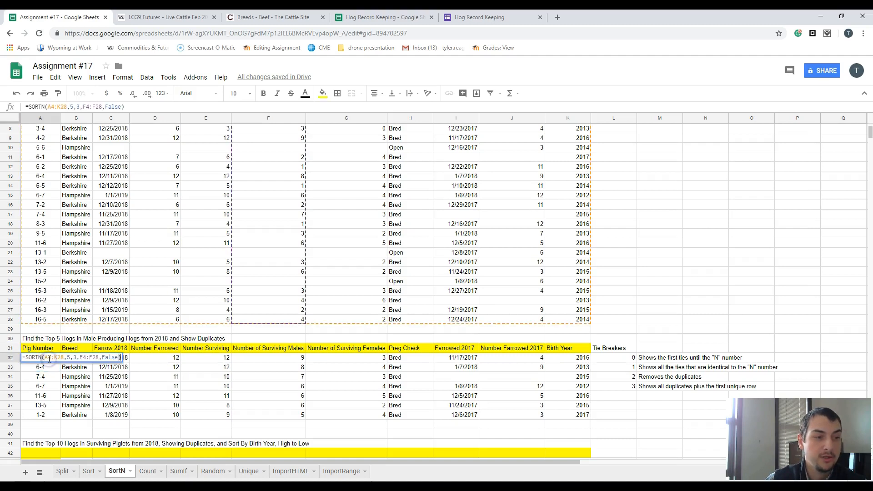
left_click(77, 357)
key("BackSpace")
type("1")
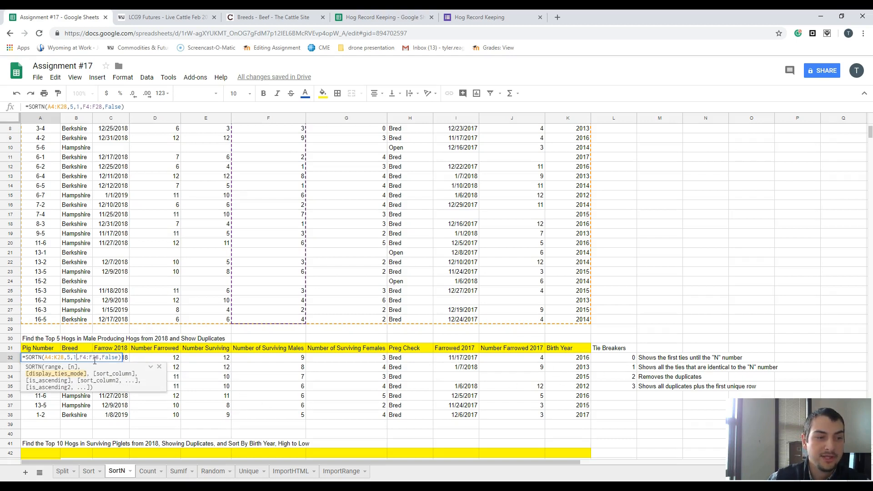
key("Return")
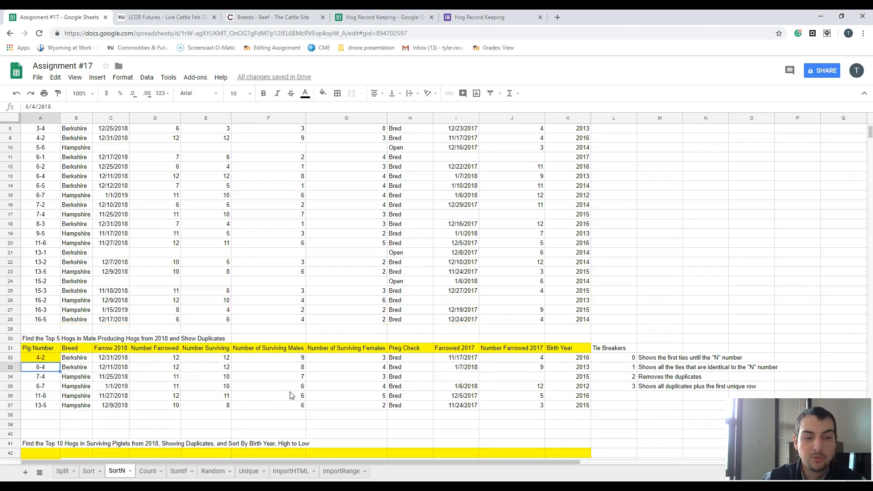
left_click_drag(291, 387, 290, 409)
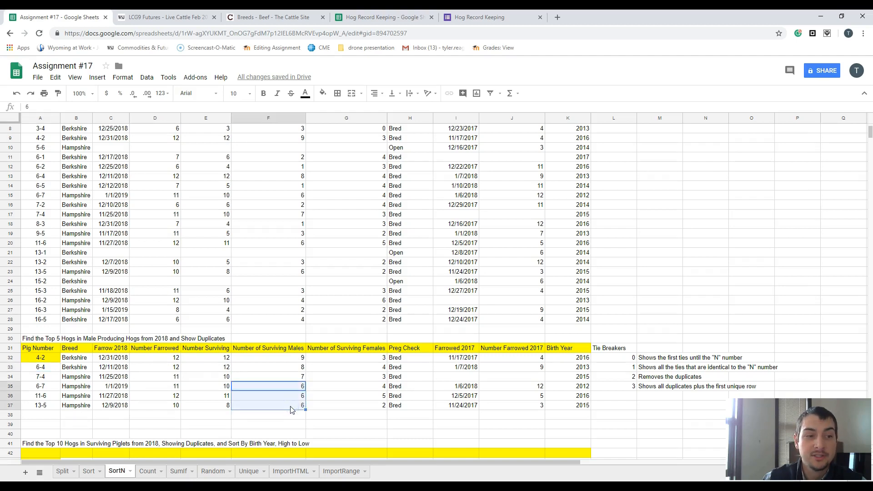
left_click_drag(47, 388, 46, 407)
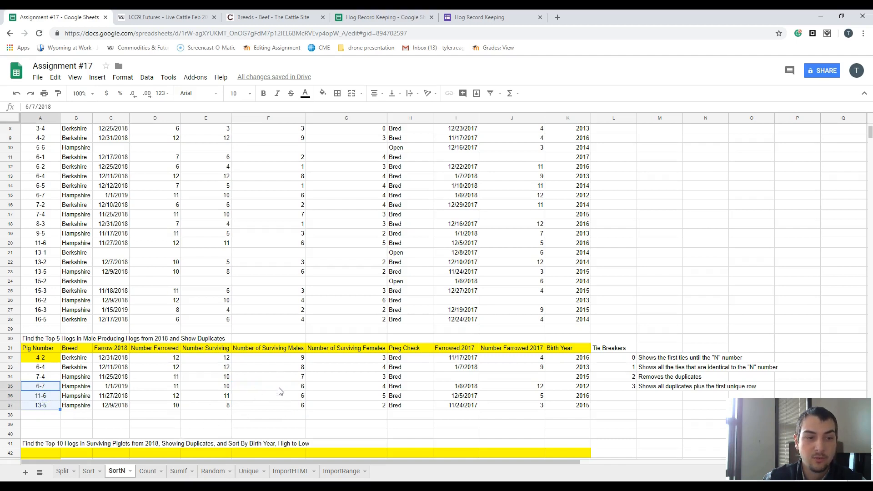
left_click_drag(280, 391, 278, 404)
left_click(278, 405)
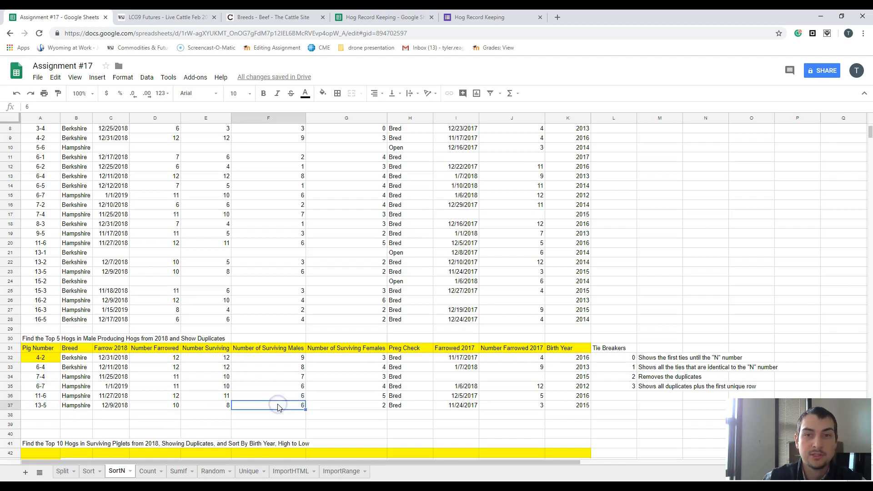
- Fill the header row of the top 10 table by referencing A3 in A42 and copying it across to K42
scroll(196, 392, "down", 3)
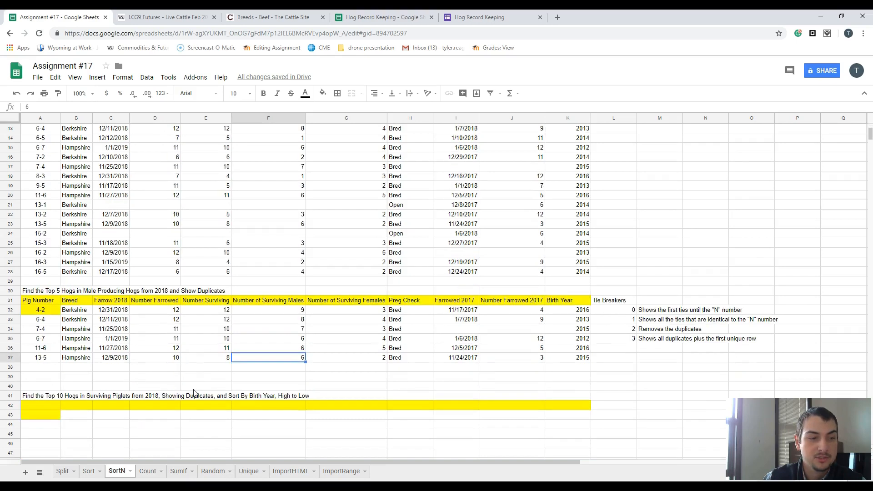
left_click(45, 340)
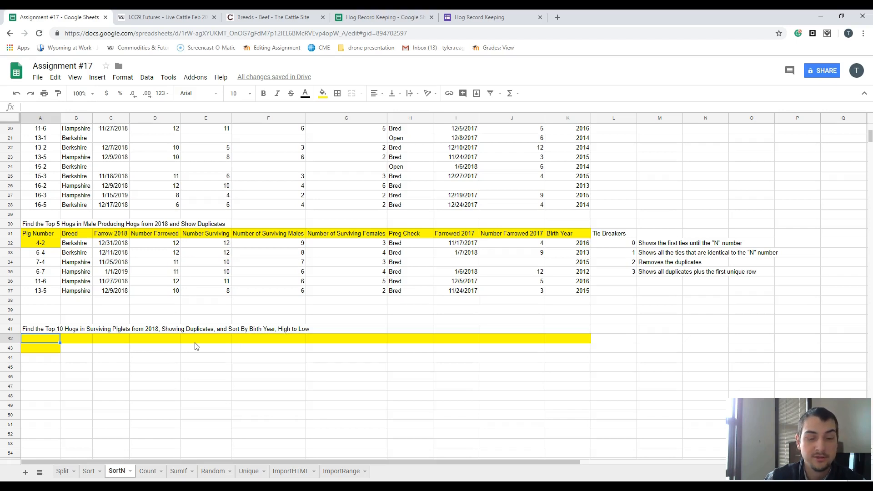
type("=")
scroll(120, 335, "up", 5)
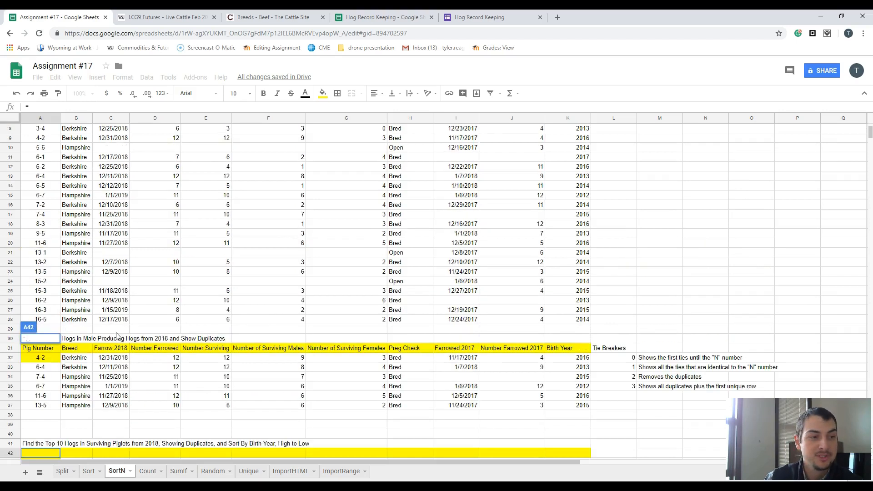
left_click(50, 149)
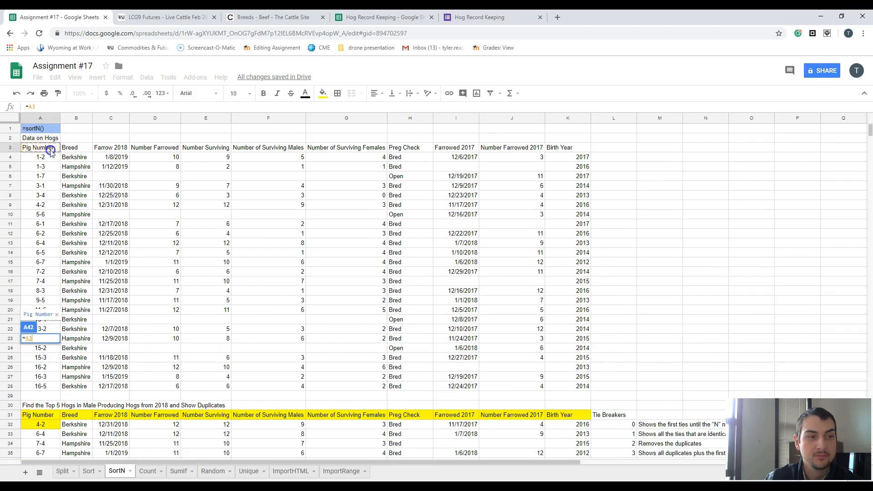
key("Return")
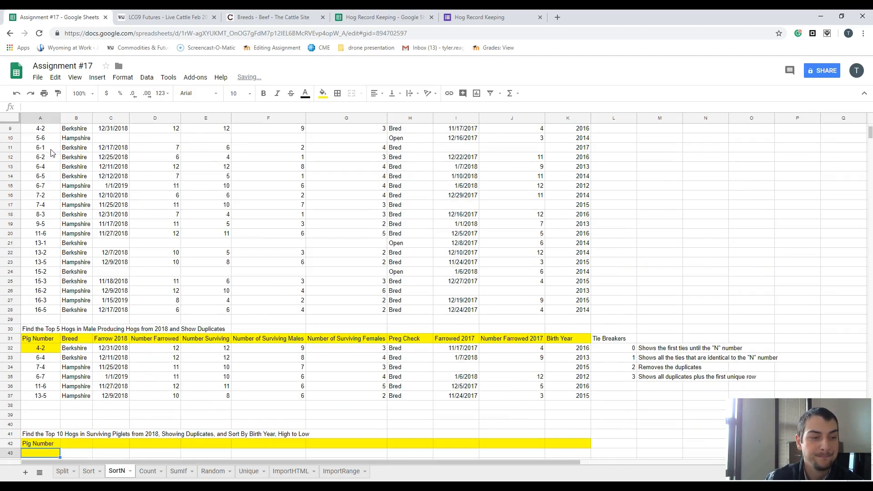
left_click(44, 445)
left_click_drag(60, 447, 555, 444)
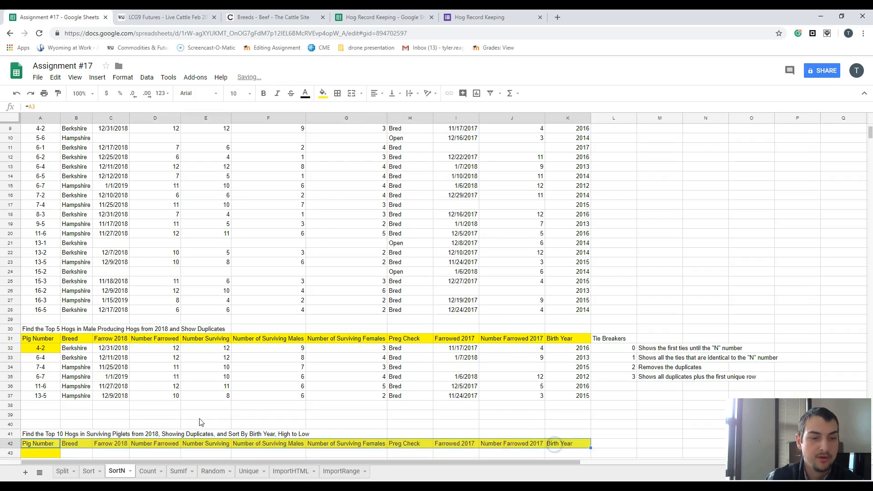
- Start a SORTN formula in A43 with the hog data A4:K28 as its range
scroll(123, 411, "down", 3)
left_click(40, 387)
type("=")
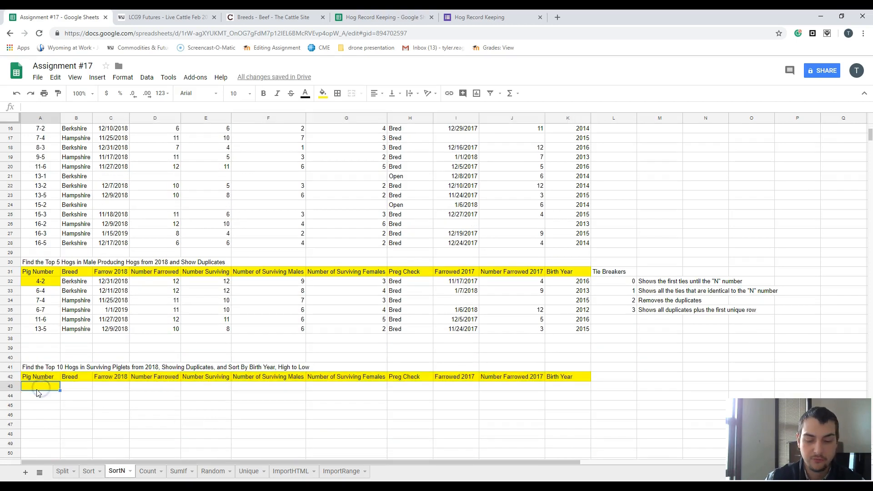
type("so")
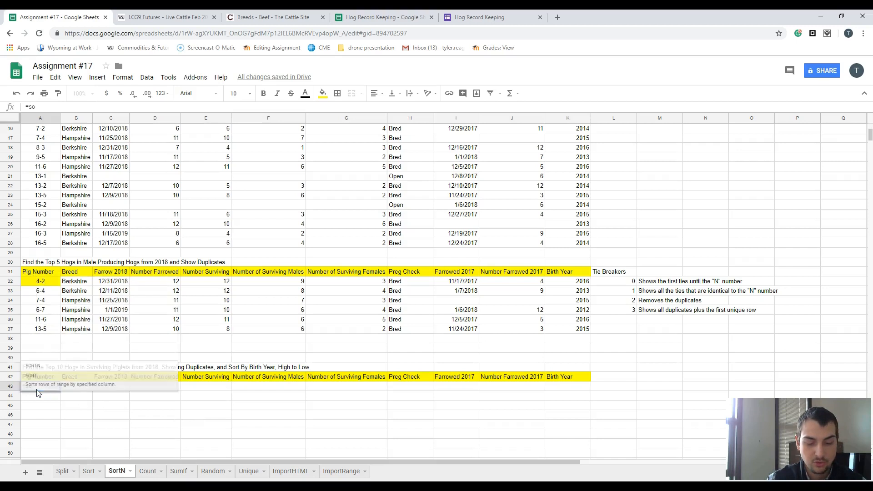
type("rtn")
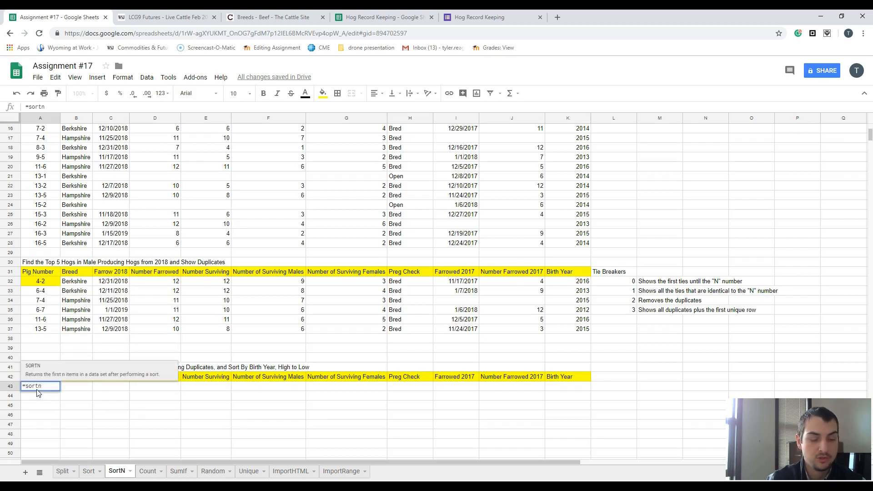
key("Tab")
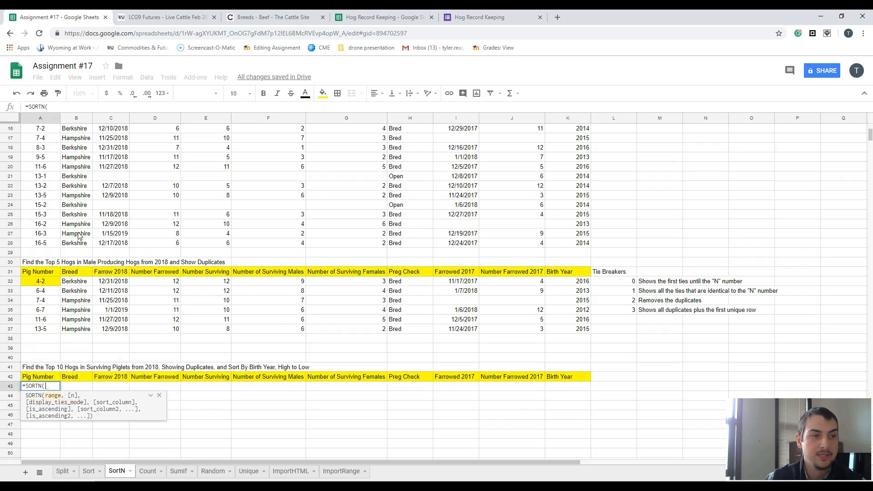
scroll(72, 255, "up", 5)
left_click_drag(39, 156, 569, 386)
type(",")
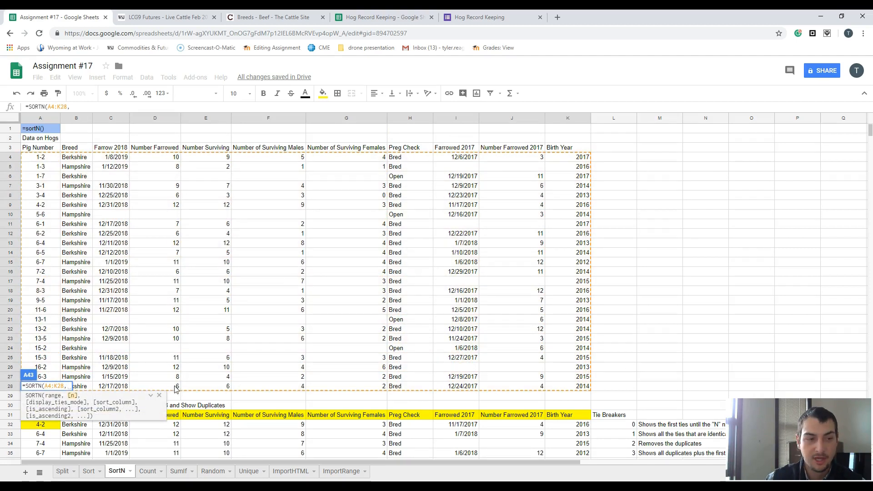
- Give the A43 SORTN formula 10 as the number of rows and 1 as the display ties mode
scroll(169, 389, "down", 5)
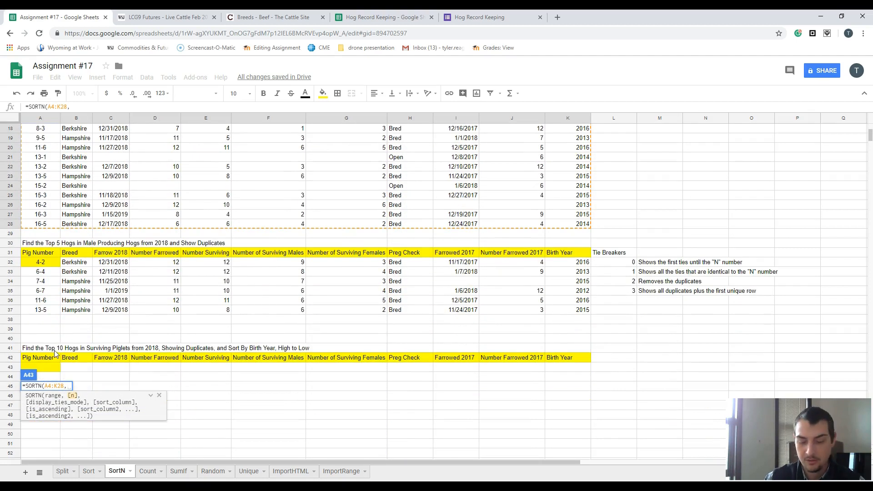
type("10")
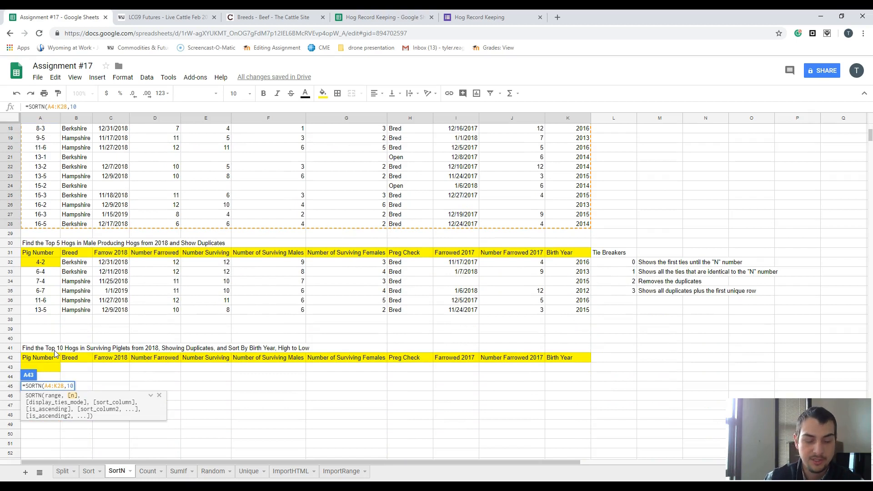
type(",")
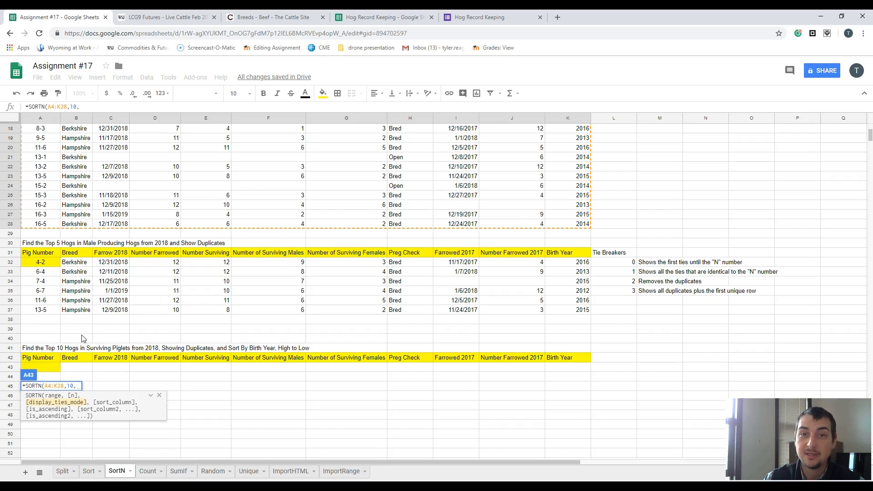
type("1")
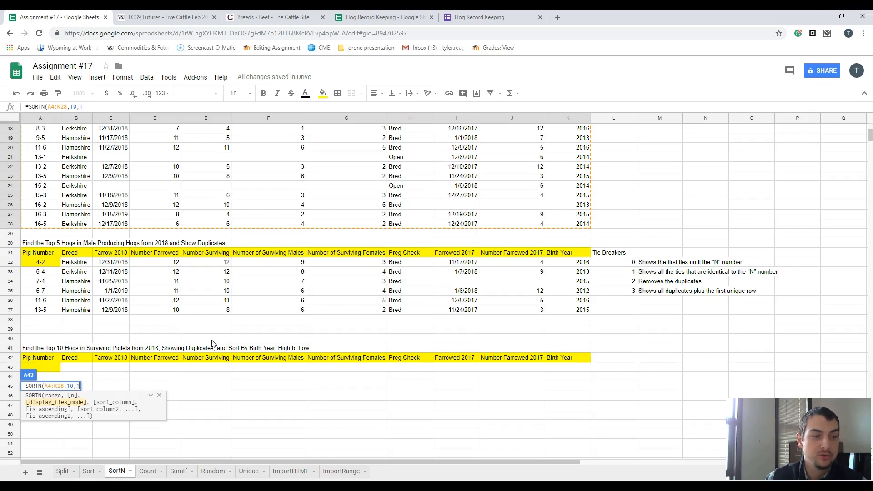
type(",")
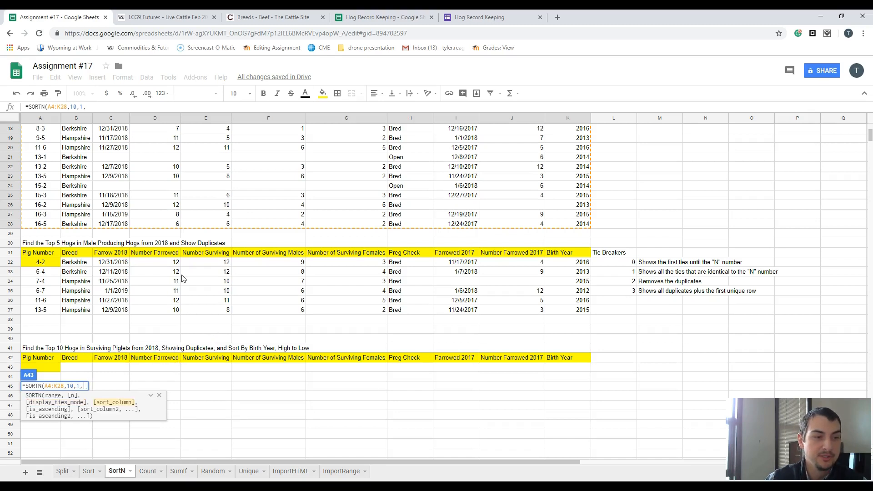
- Add Number Surviving E4:E28 as the first sort column of the A43 SORTN formula with False for descending order
scroll(182, 278, "up", 6)
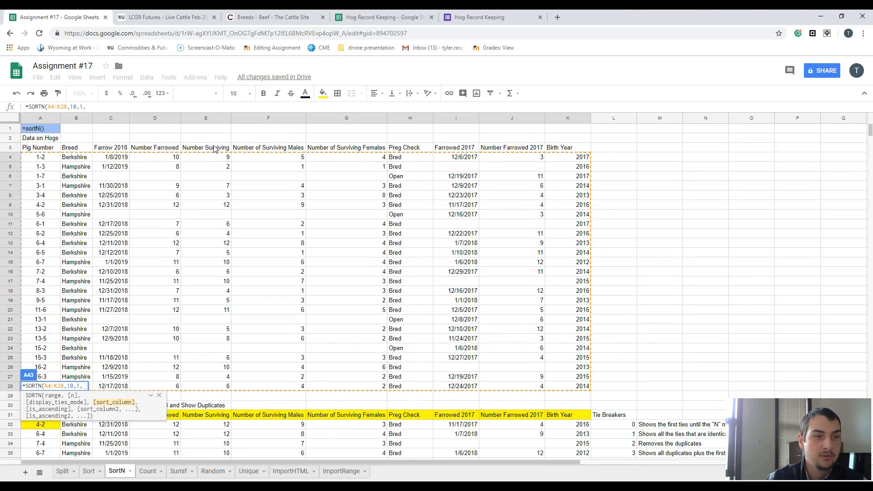
left_click_drag(198, 157, 207, 390)
type(",")
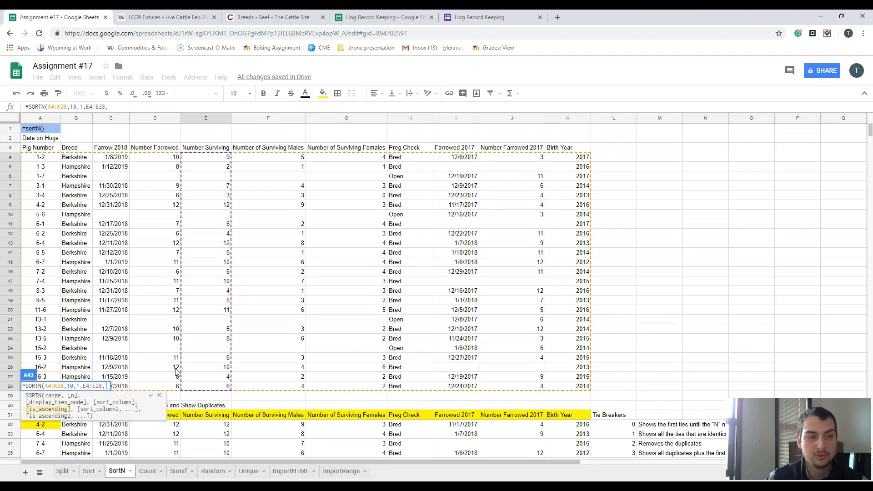
type("Fa")
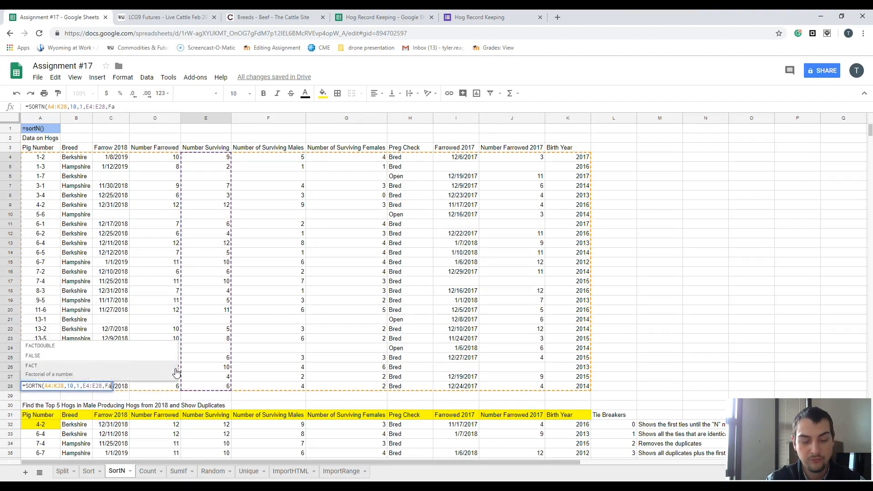
type("lse,")
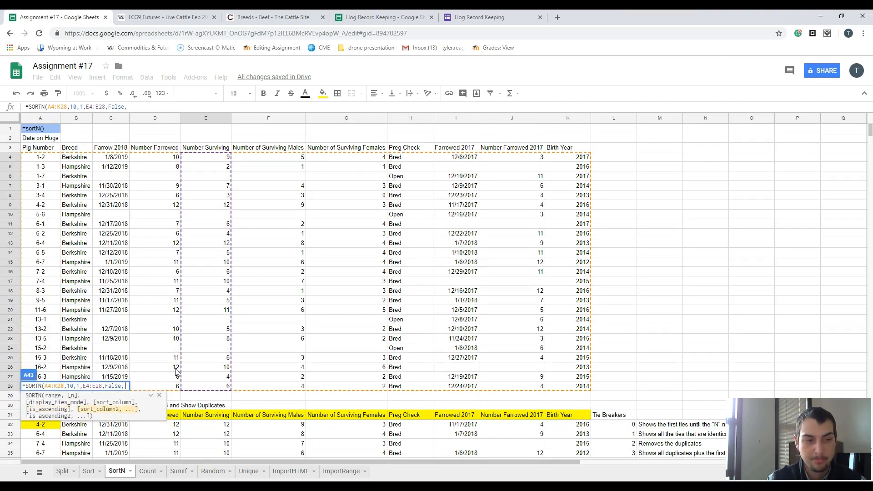
scroll(177, 370, "down", 5)
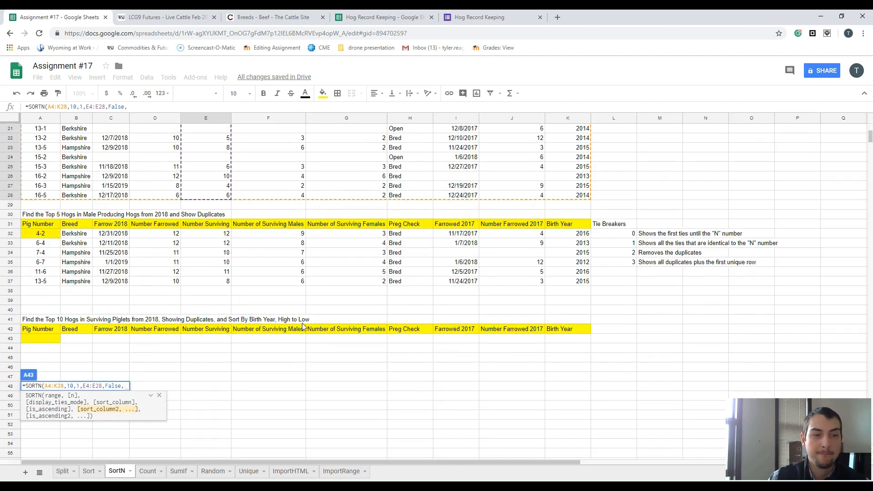
- Add Birth Year K4:K28 as the second sort column of the A43 SORTN formula with False for descending order and enter the formula
scroll(599, 328, "up", 5)
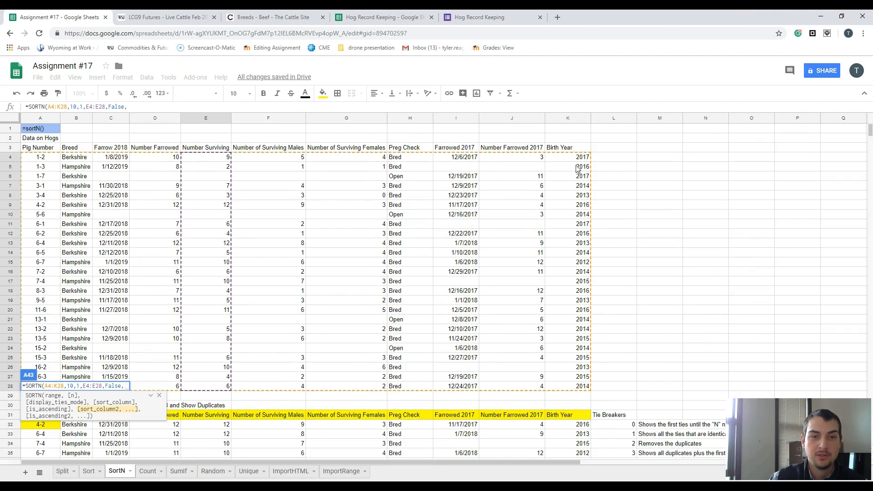
left_click(578, 159)
left_click_drag(577, 188, 569, 385)
type(",")
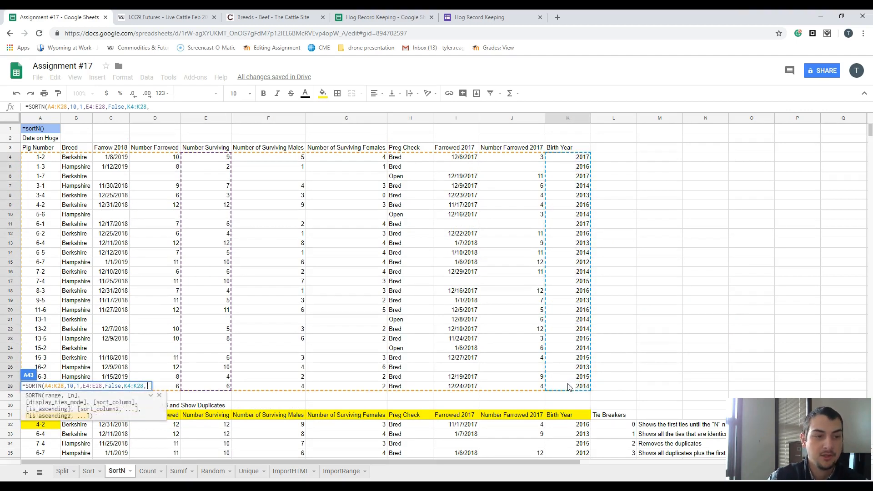
type("False")
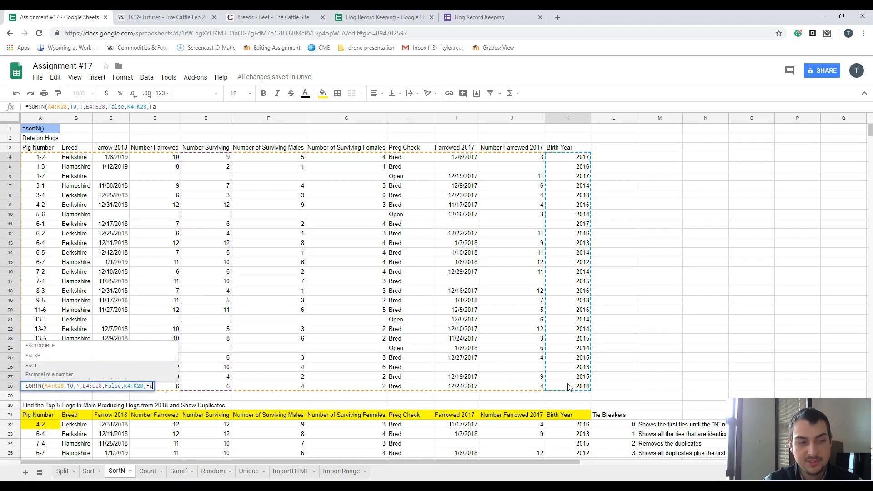
type(")")
key("Return")
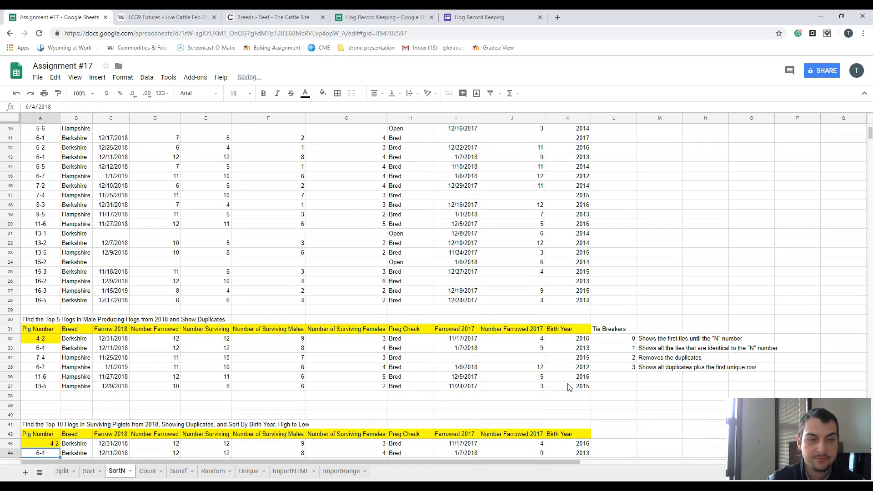
- Examine the Number Surviving and Birth Year columns of the top 10 table to see how equal surviving counts are ordered
scroll(400, 286, "down", 3)
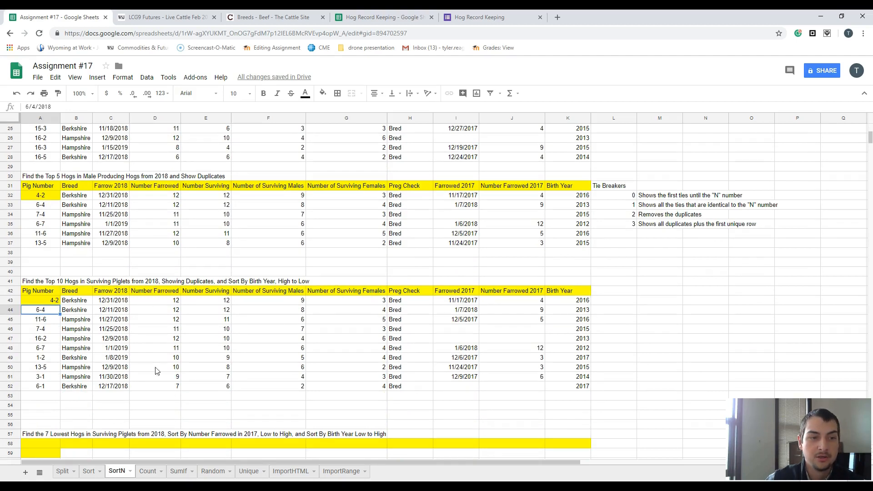
left_click_drag(227, 297, 222, 390)
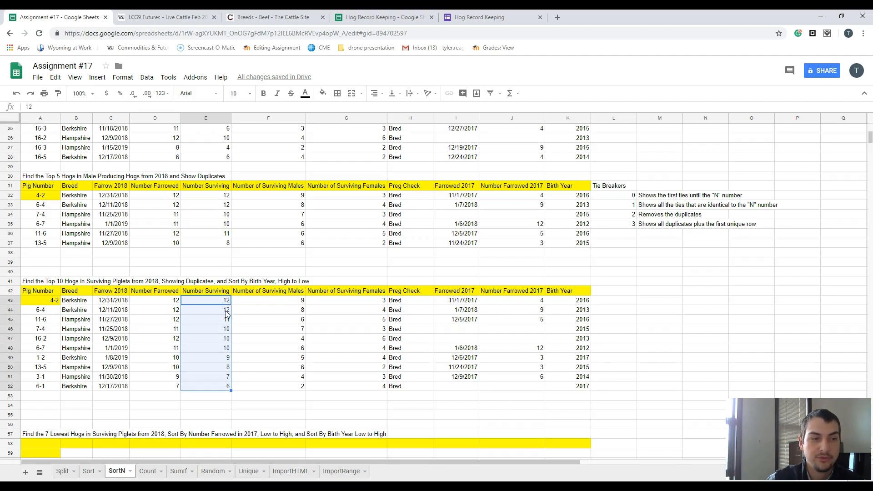
left_click(577, 300)
left_click(578, 310)
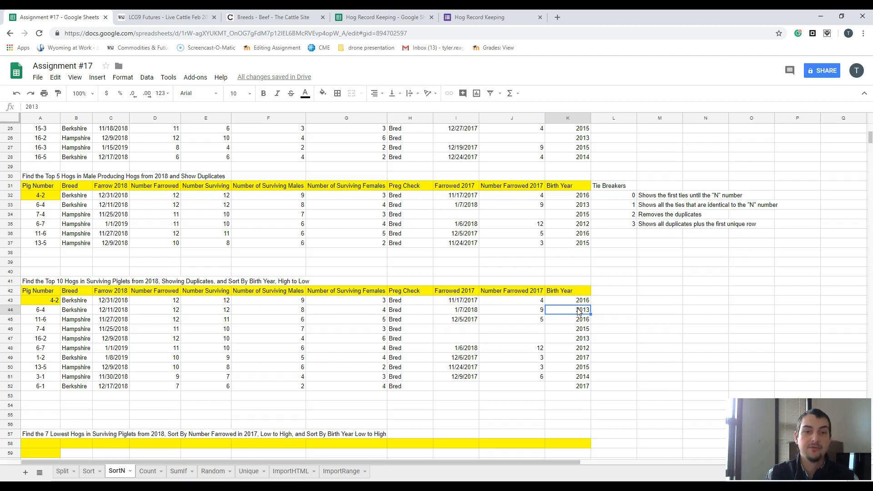
left_click_drag(565, 300, 568, 313)
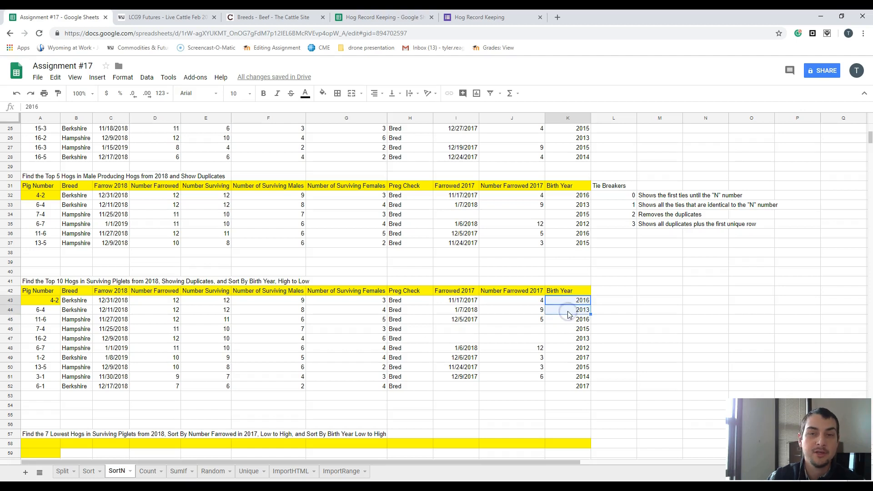
left_click(584, 304)
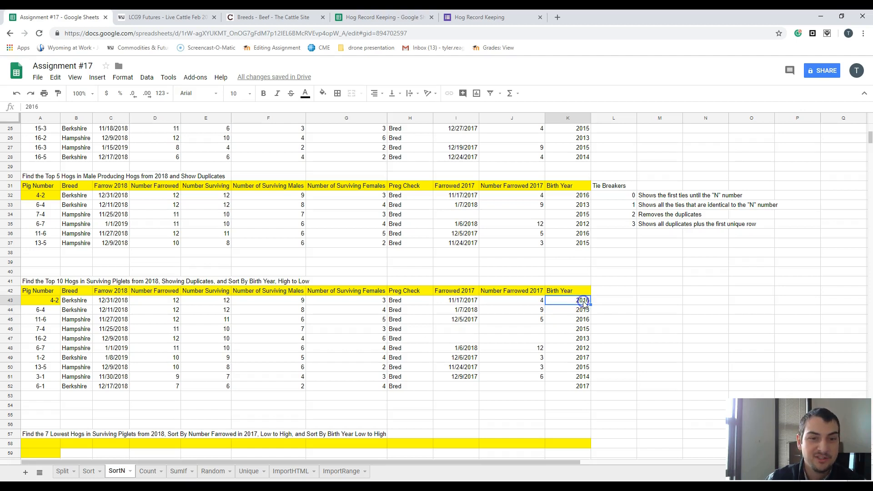
left_click(582, 309)
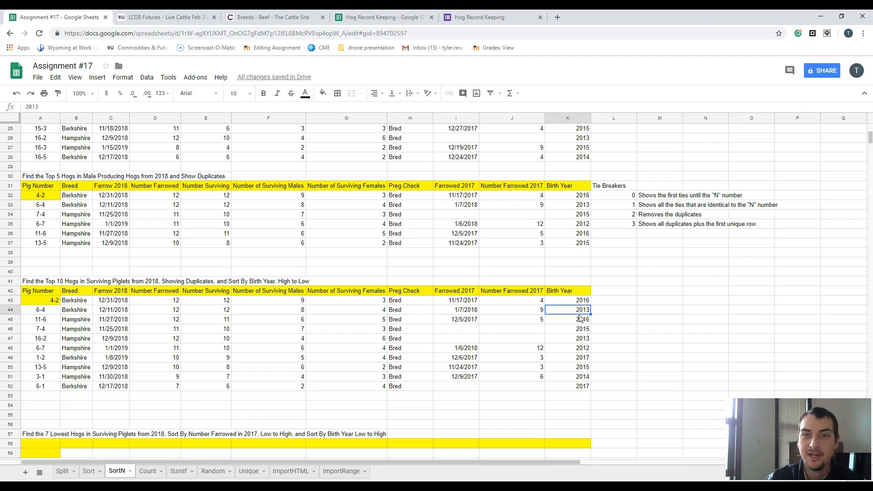
- Fill the header row of the 7 lowest hogs table by referencing A42 in A58 and copying it across to K58
scroll(386, 359, "down", 4)
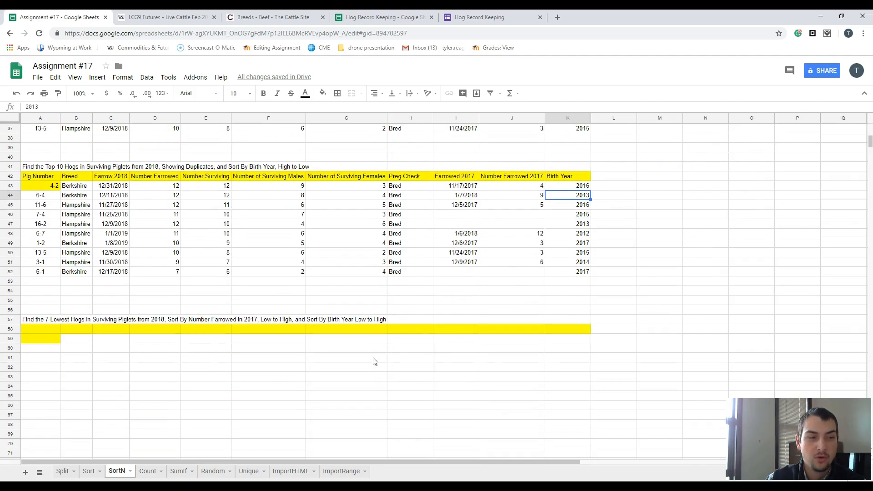
left_click(41, 328)
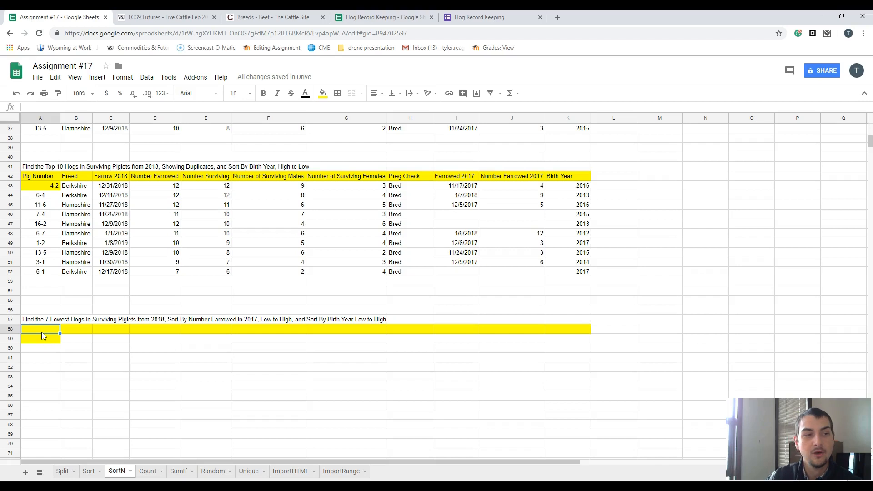
type("=")
left_click(46, 177)
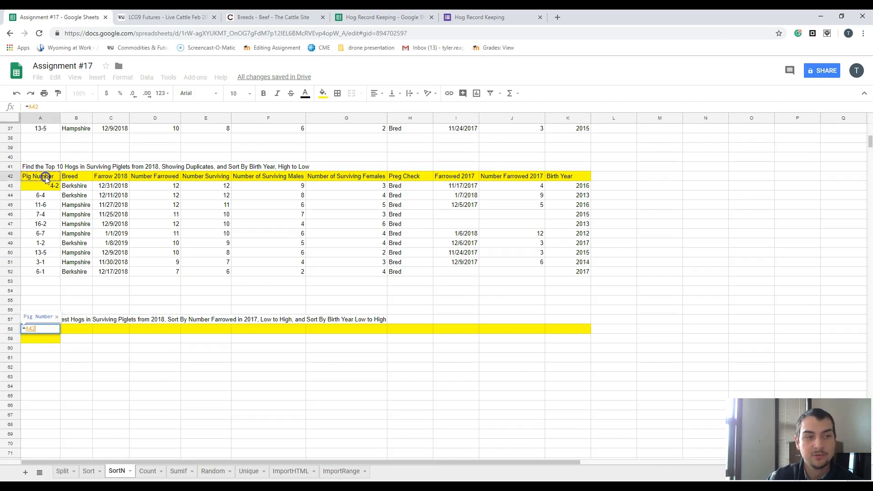
left_click(40, 328)
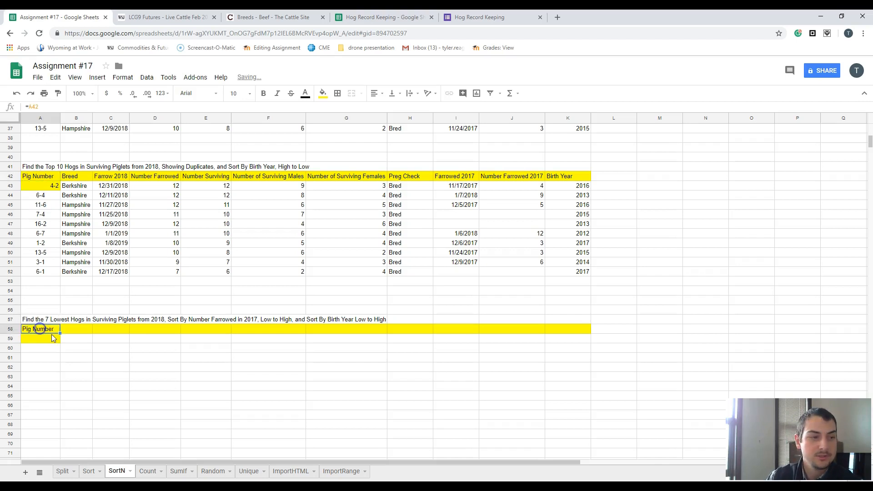
left_click_drag(58, 335, 575, 333)
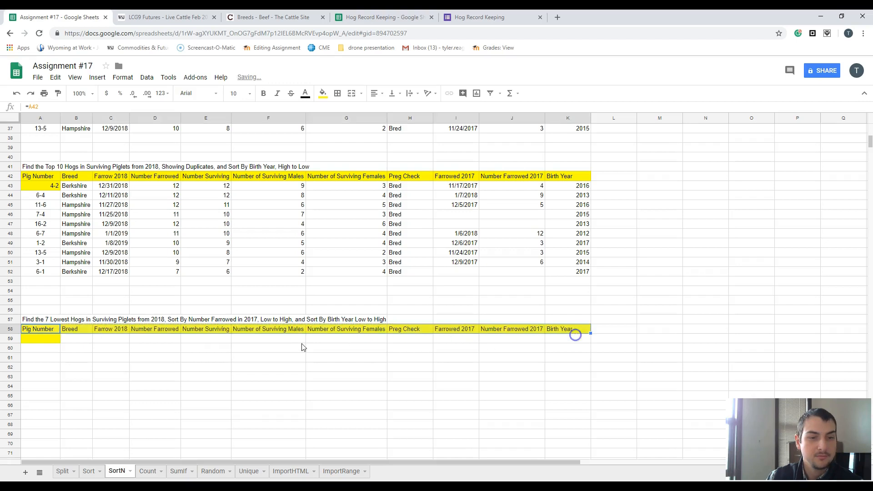
- Start a SORTN formula in A59 with the hog data A4:K28 as its range
left_click(38, 340)
type("=")
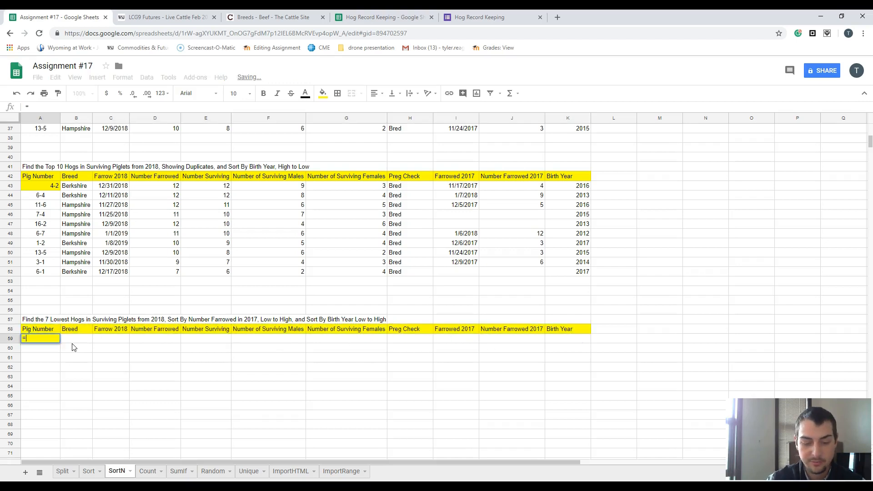
type("sortn")
key("Tab")
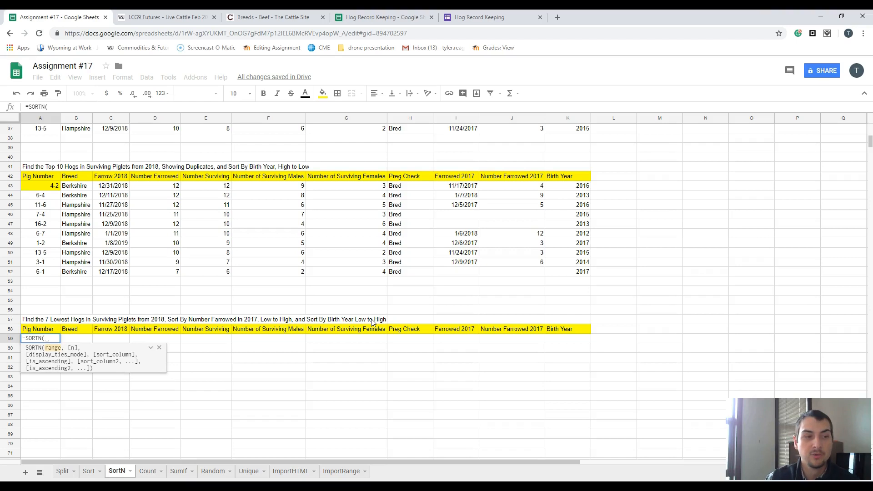
scroll(229, 258, "up", 10)
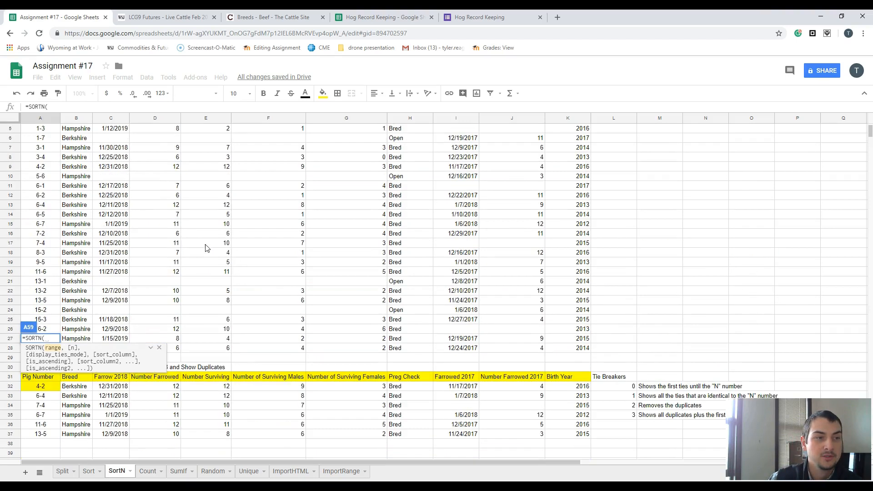
left_click_drag(33, 155, 577, 390)
type(",")
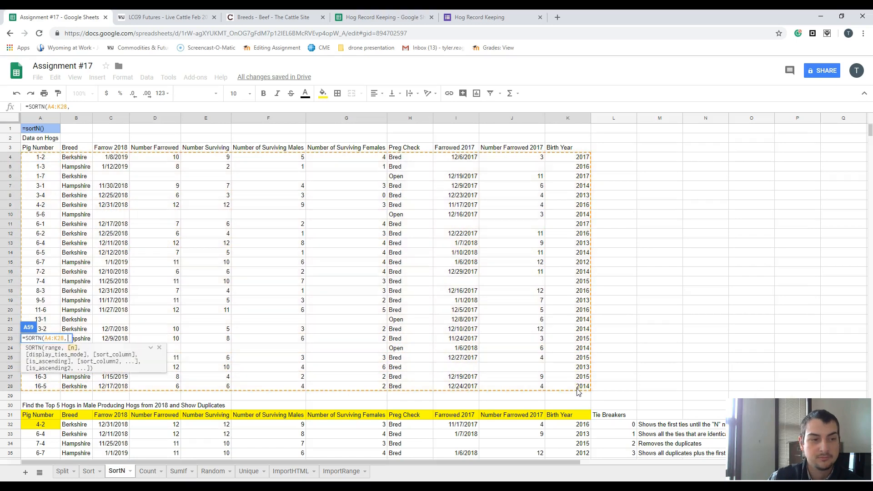
- Give the A59 SORTN formula 7 as the number of rows and 1 as the display ties mode
scroll(364, 326, "down", 10)
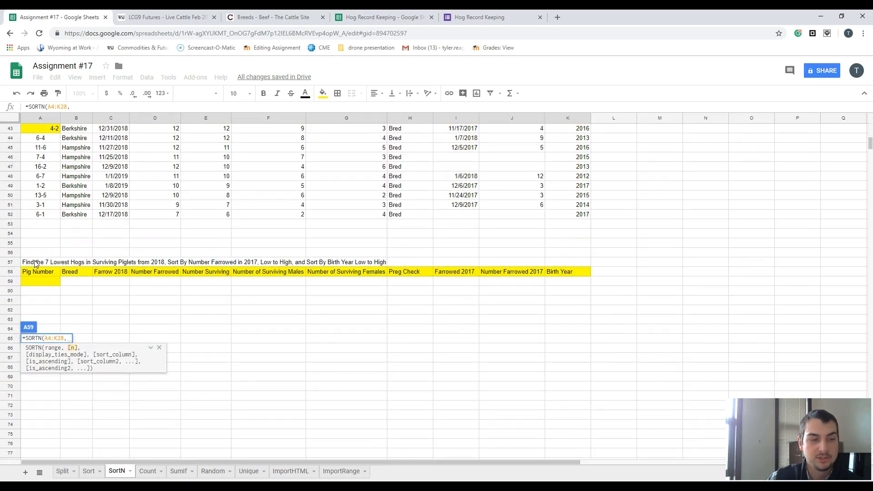
type("7")
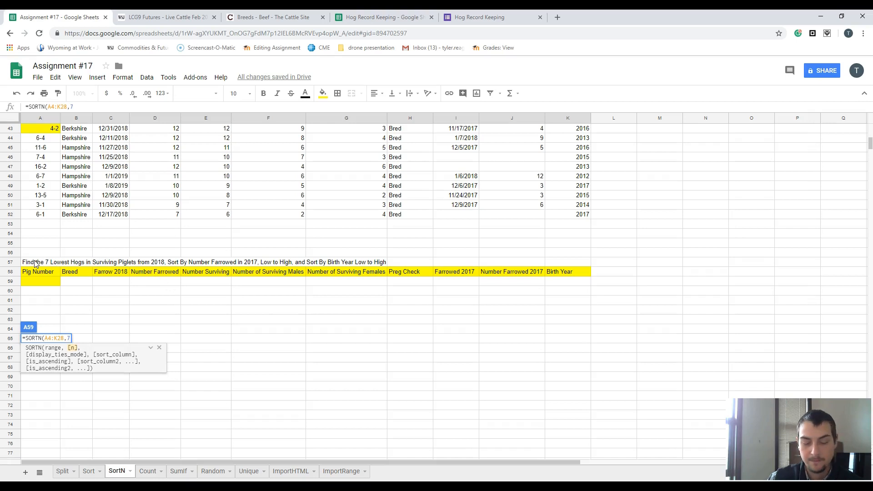
type(",")
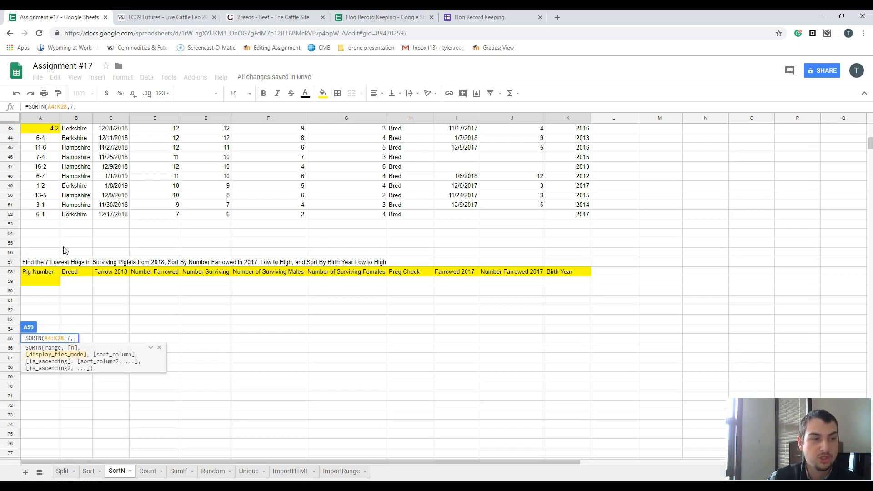
type("1")
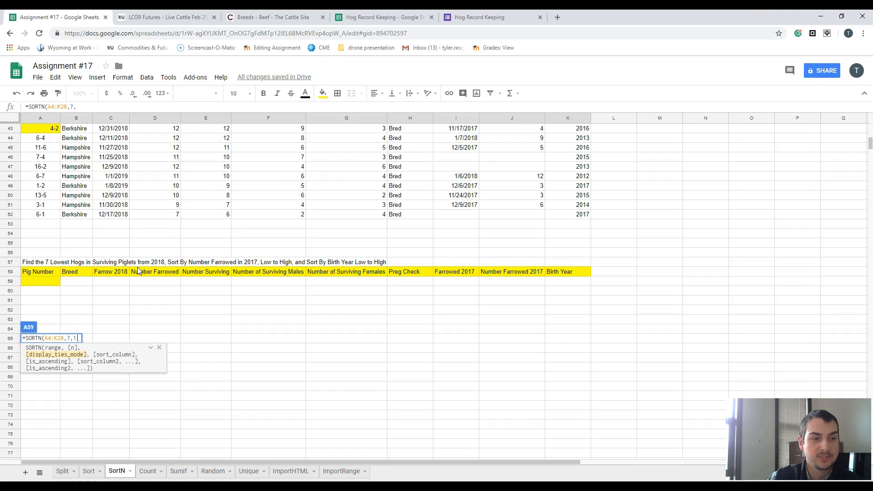
type(",")
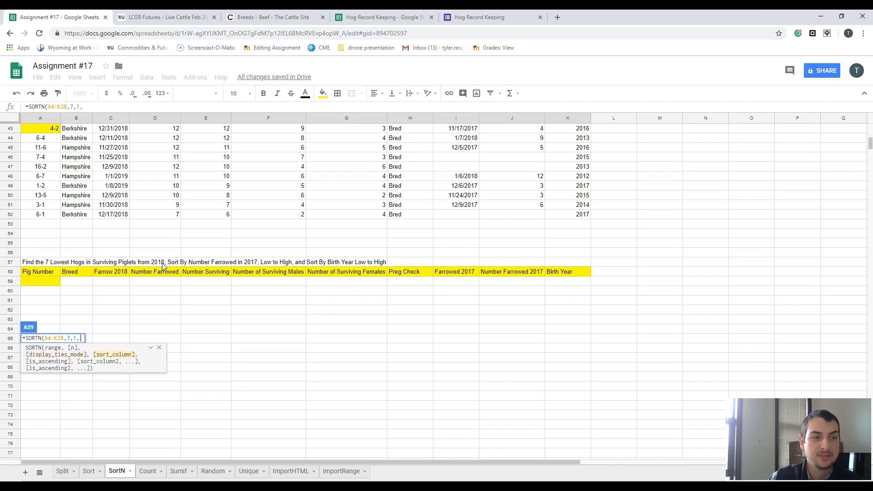
- Add Number Surviving E4:E28 as the first sort column of the A59 SORTN formula with True for ascending order
scroll(161, 262, "up", 6)
scroll(161, 259, "up", 5)
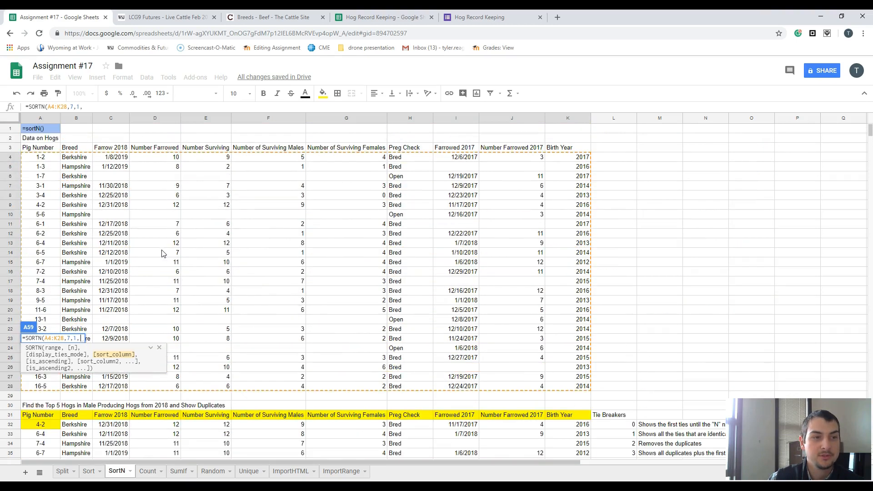
left_click_drag(219, 160, 219, 390)
type(",")
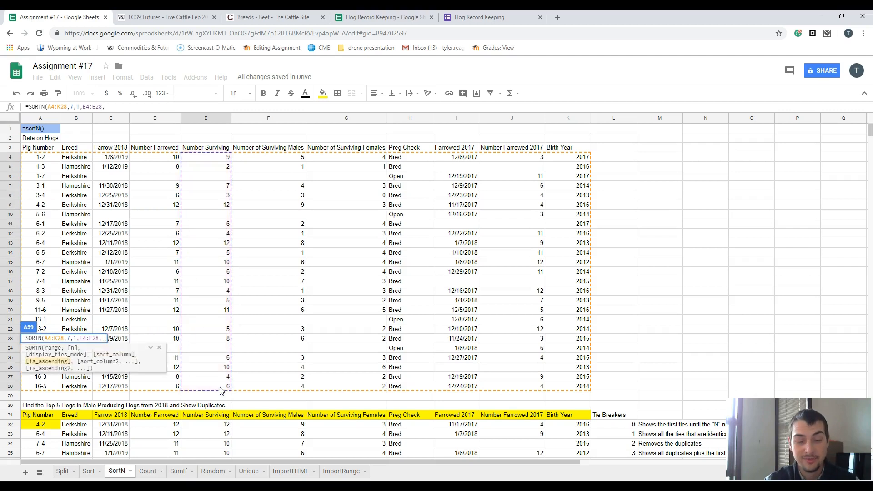
type("True")
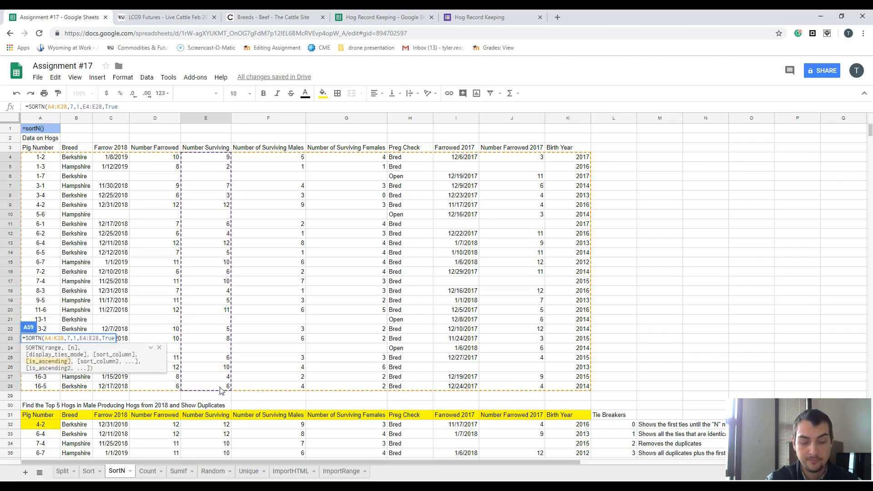
type(",")
- Add Number Farrowed 2017 J4:J28 as the second sort column of the A59 SORTN formula with True for ascending order
scroll(246, 353, "down", 7)
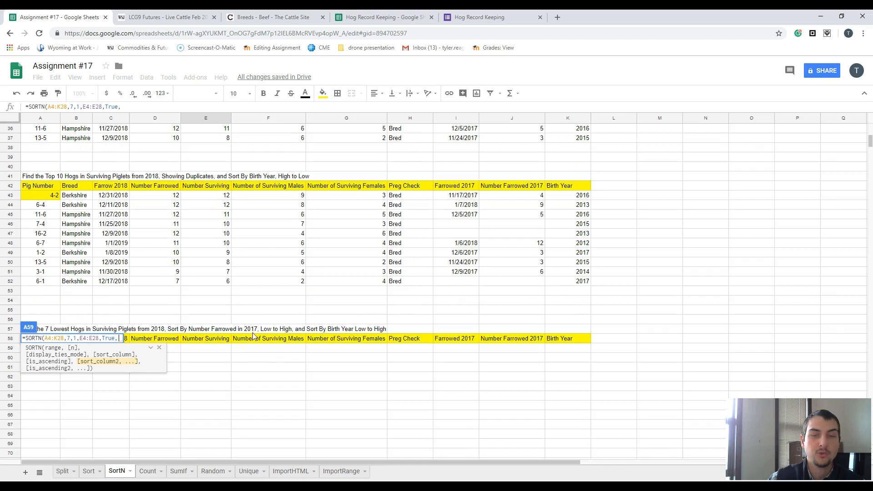
scroll(497, 284, "up", 3)
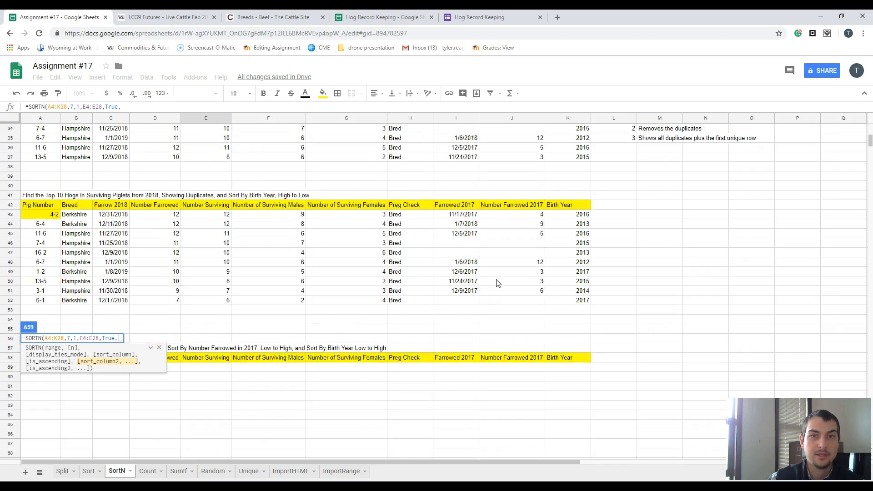
scroll(497, 283, "up", 6)
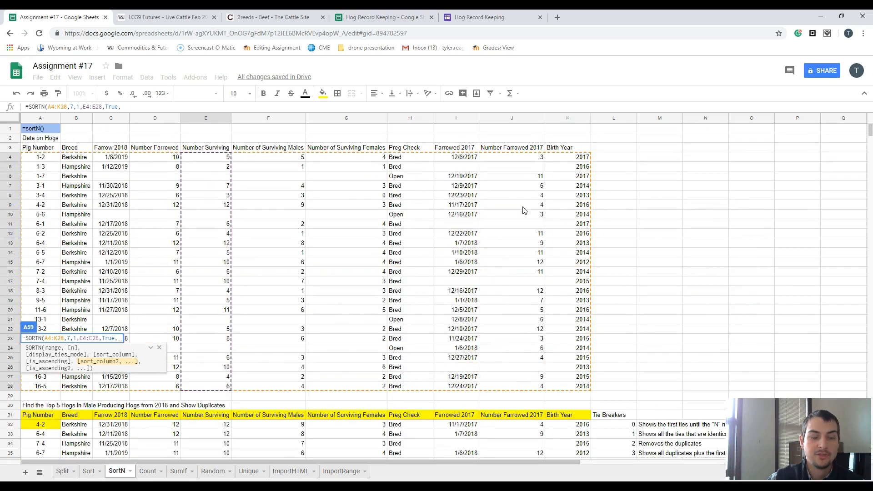
left_click_drag(523, 158, 535, 391)
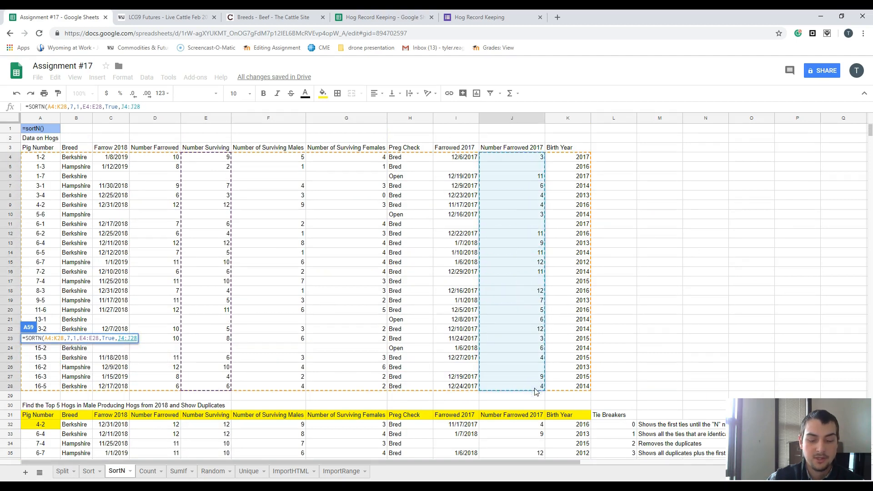
type(",")
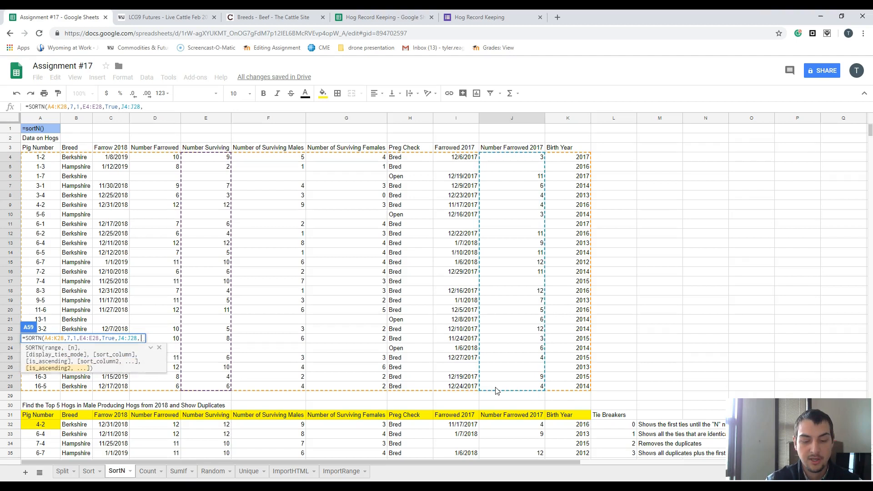
type("True,")
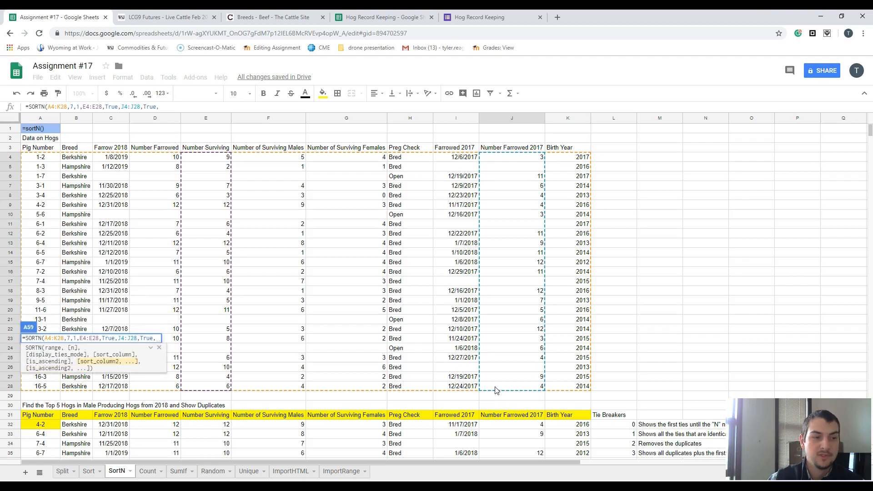
scroll(411, 371, "down", 4)
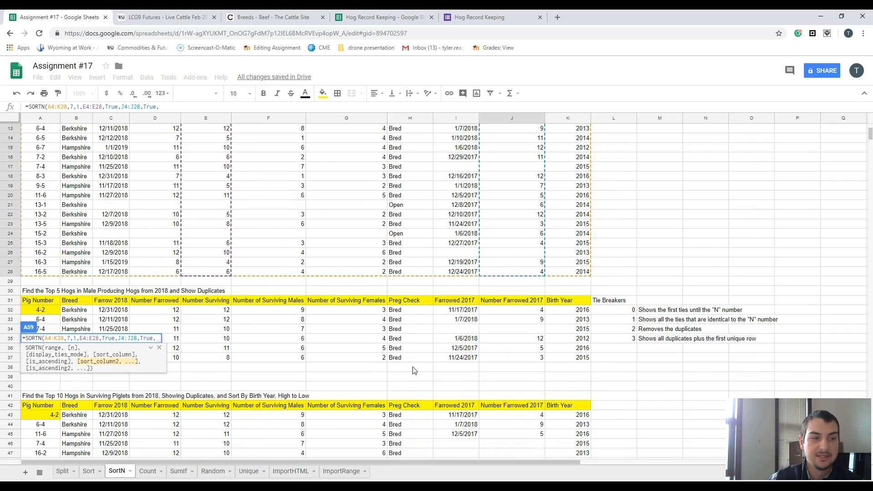
scroll(413, 370, "down", 4)
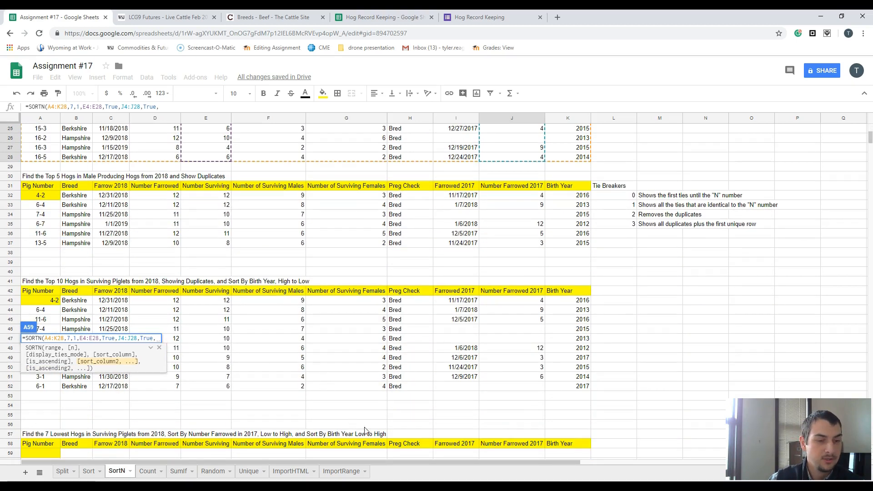
- Add Birth Year K4:K28 as the third sort column of the A59 SORTN formula with True for ascending order, and complete the formula
scroll(392, 411, "down", 2)
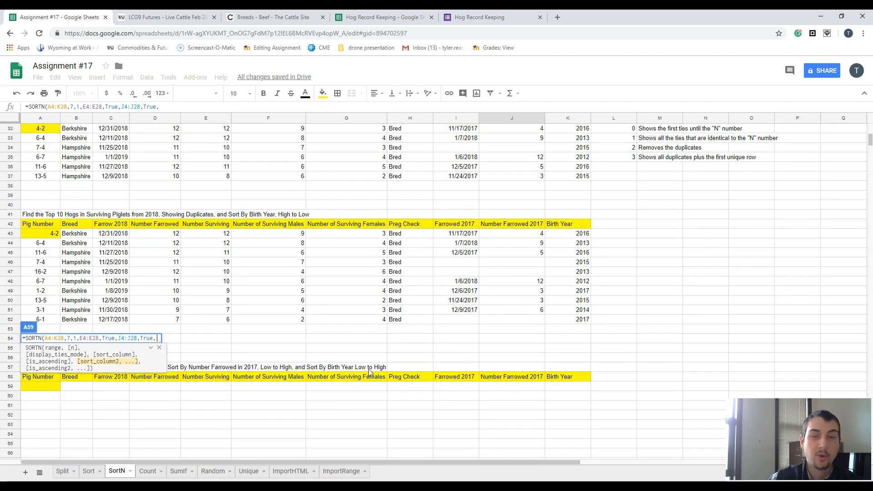
scroll(482, 354, "up", 5)
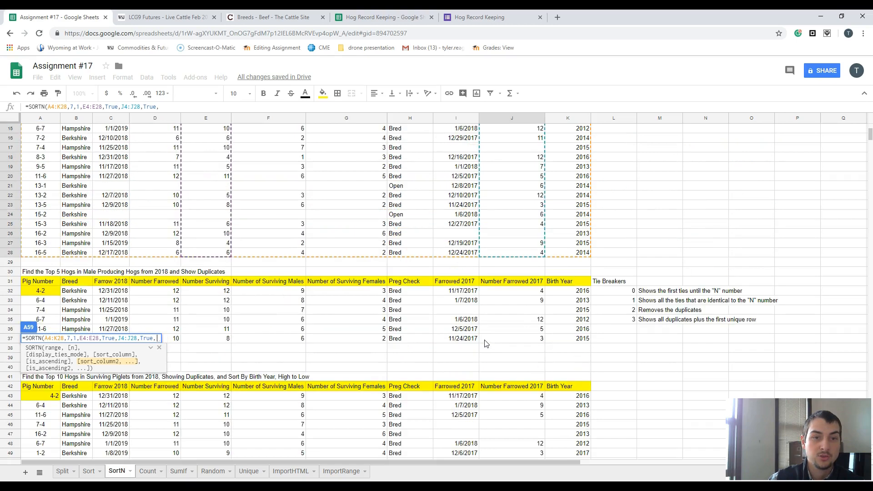
scroll(486, 343, "up", 5)
left_click_drag(574, 156, 571, 384)
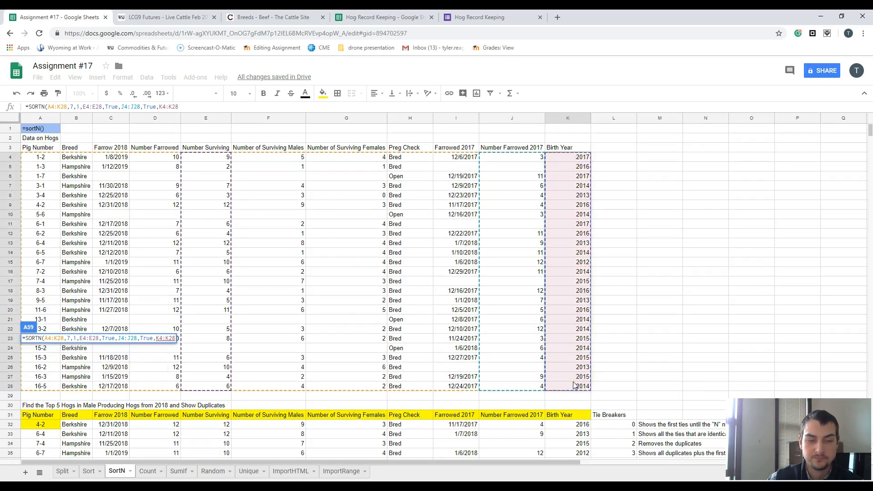
type(",True")
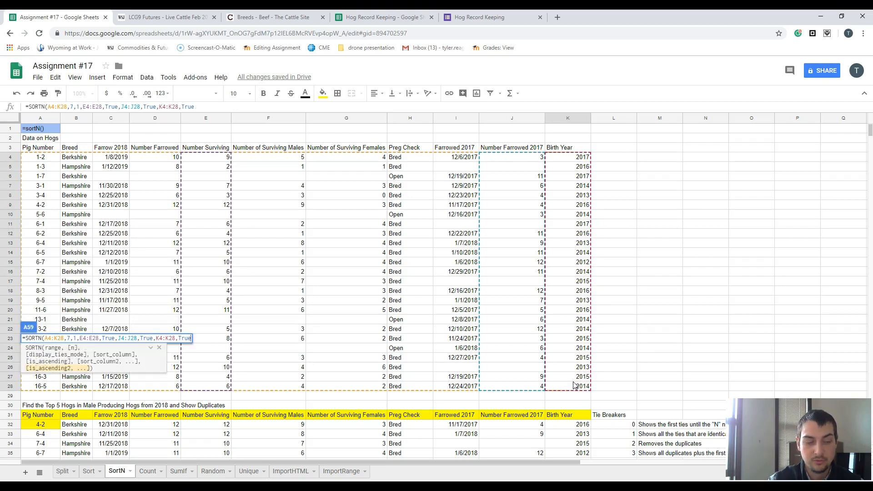
type(")")
key("Return")
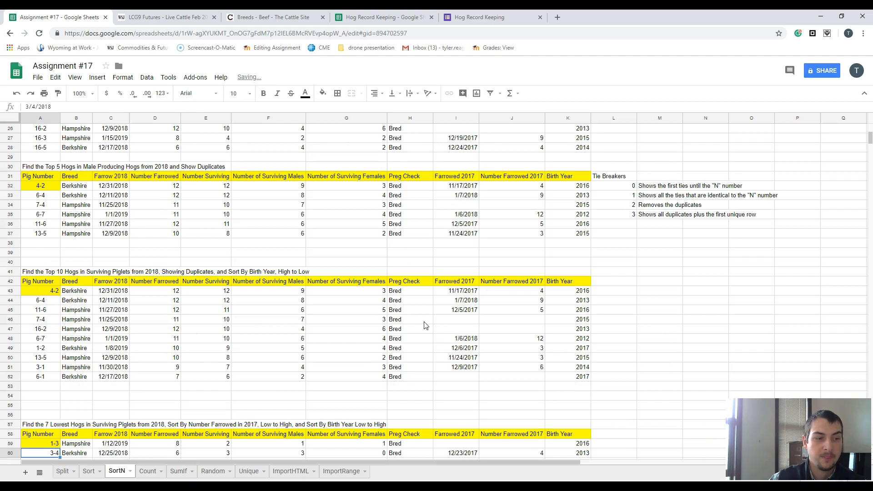
- Check the Number Surviving values in E59:E65 against the blank Number Surviving cells in the hog data
scroll(292, 347, "down", 1)
scroll(292, 347, "down", 2)
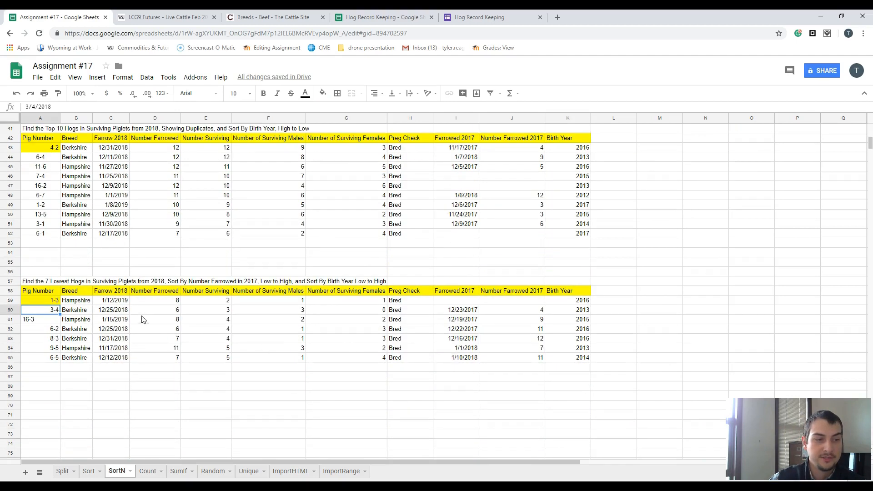
left_click_drag(211, 301, 217, 355)
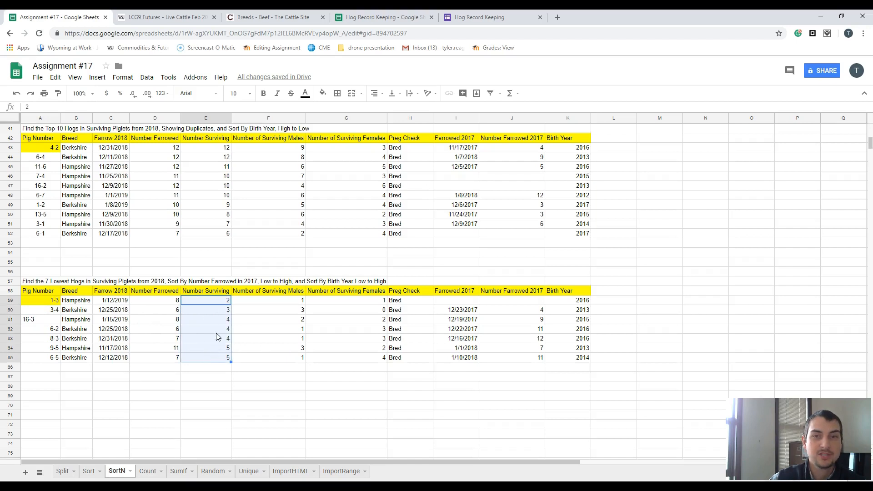
scroll(216, 337, "up", 13)
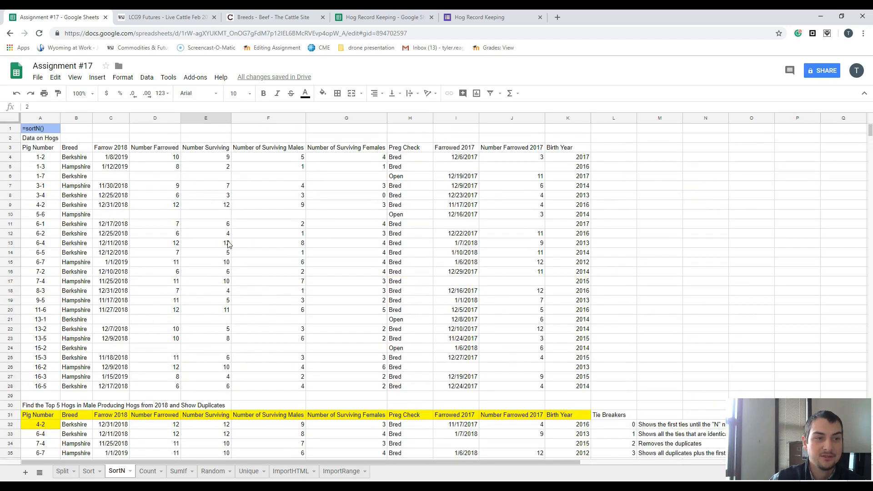
left_click(228, 175)
left_click(225, 216)
left_click(222, 320)
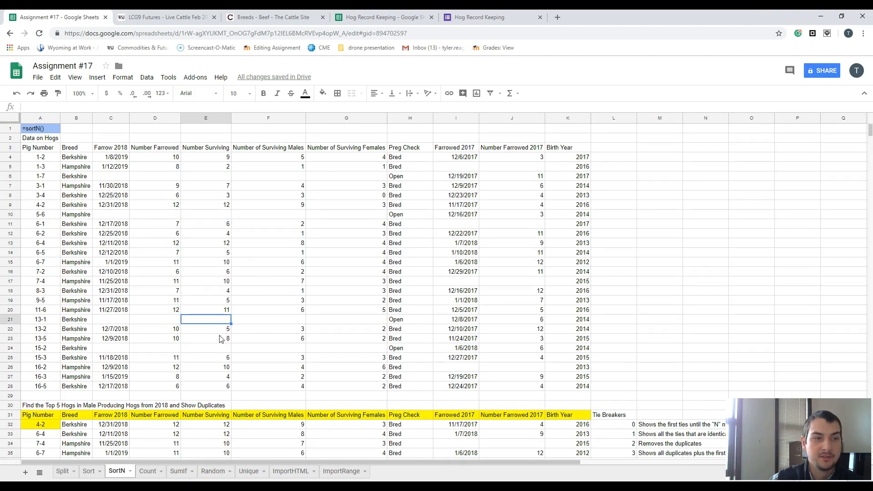
- Enter 0 in the blank Number Surviving cells E6, E10, E21 and E24 of the hog data
left_click(217, 178)
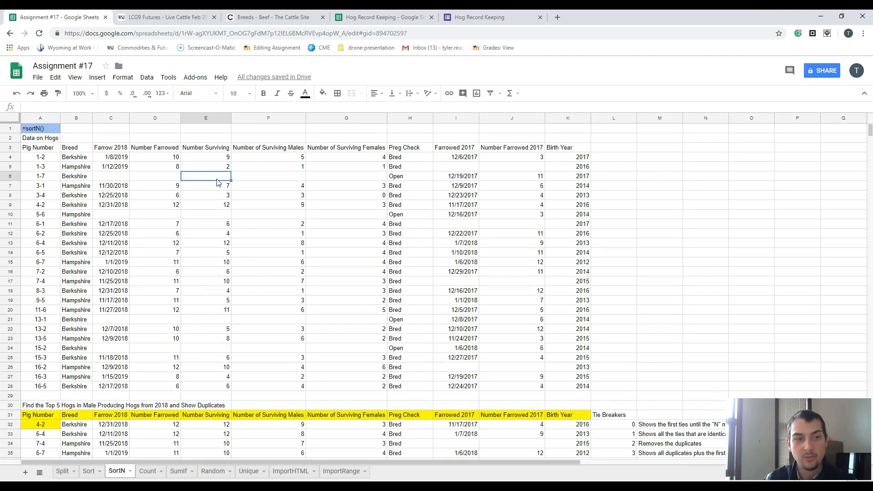
type("0")
key("Down")
key("Down")
key("Down")
key("Down")
type("0")
key("Down")
key("Down")
key("Down")
key("Down")
key("Down")
key("Down")
key("Down")
key("Down")
key("Down")
key("Down")
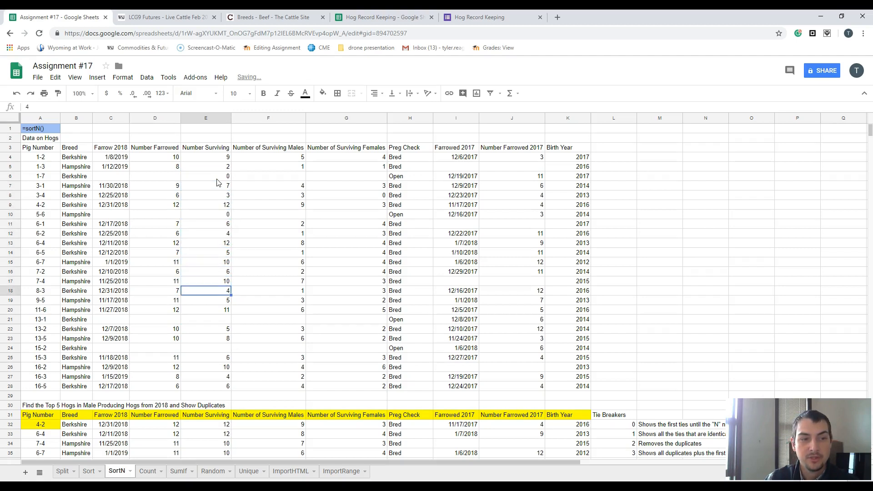
key("Down")
type("0")
key("Down")
key("Down")
key("Down")
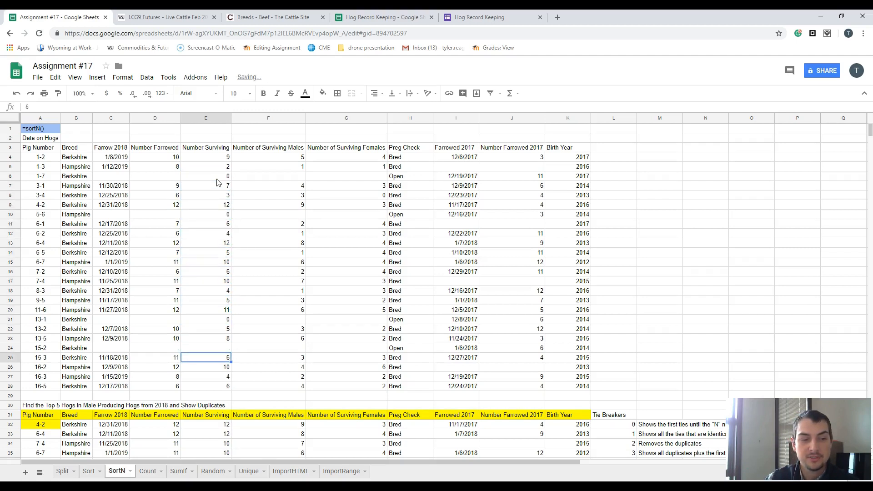
type("0")
key("Down")
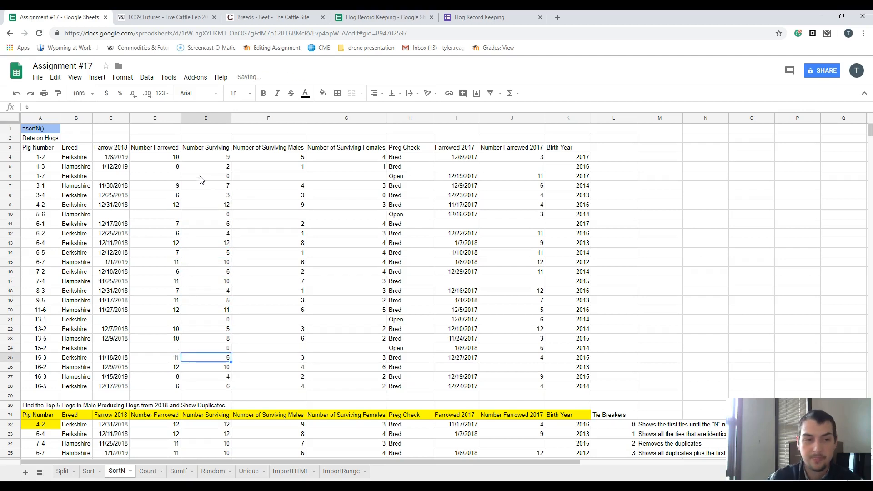
- Review the recalculated 7 lowest hogs list along with the top 5 and top 10 lists above it
scroll(220, 196, "down", 12)
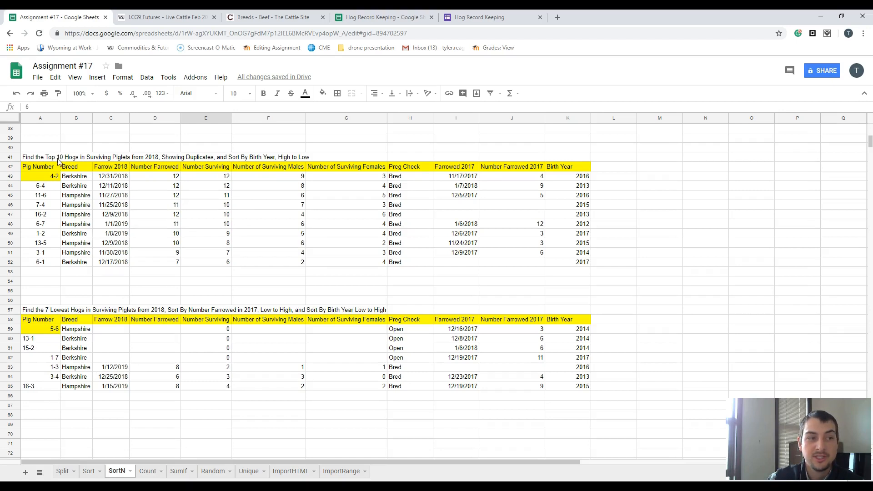
scroll(186, 196, "up", 1)
scroll(185, 197, "up", 2)
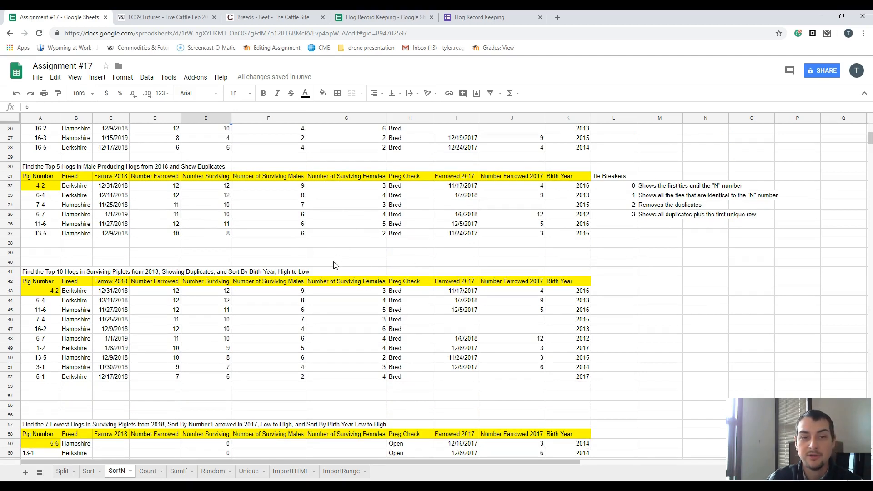
scroll(322, 394, "down", 2)
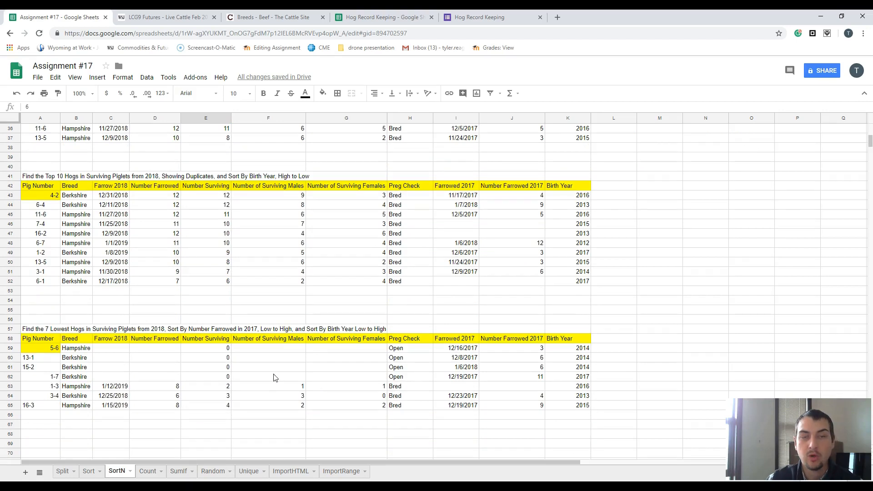